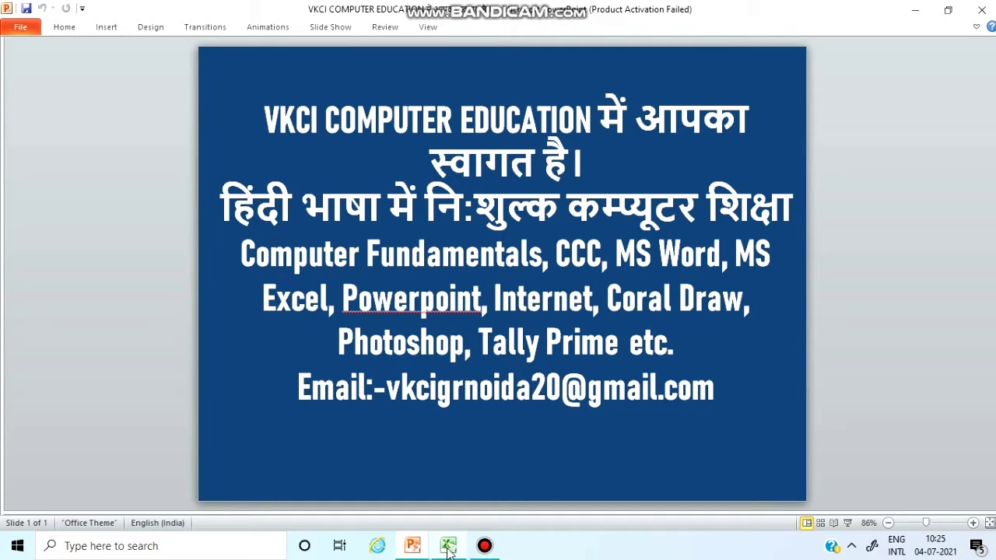
Show the Excel-28 title slide in PowerPoint, then bring the blank Excel workbook forward.
mouse_move(412, 545)
left_click(384, 498)
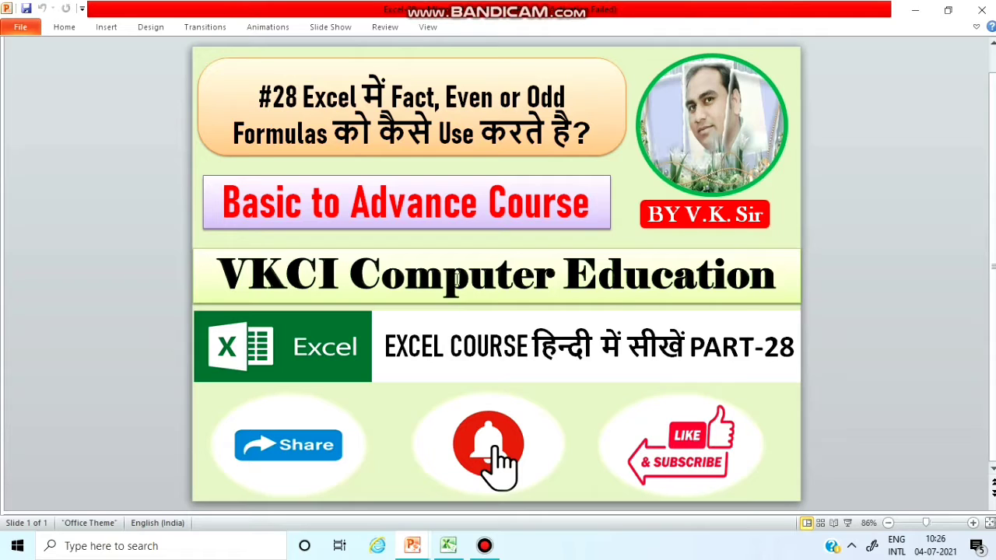
left_click(456, 549)
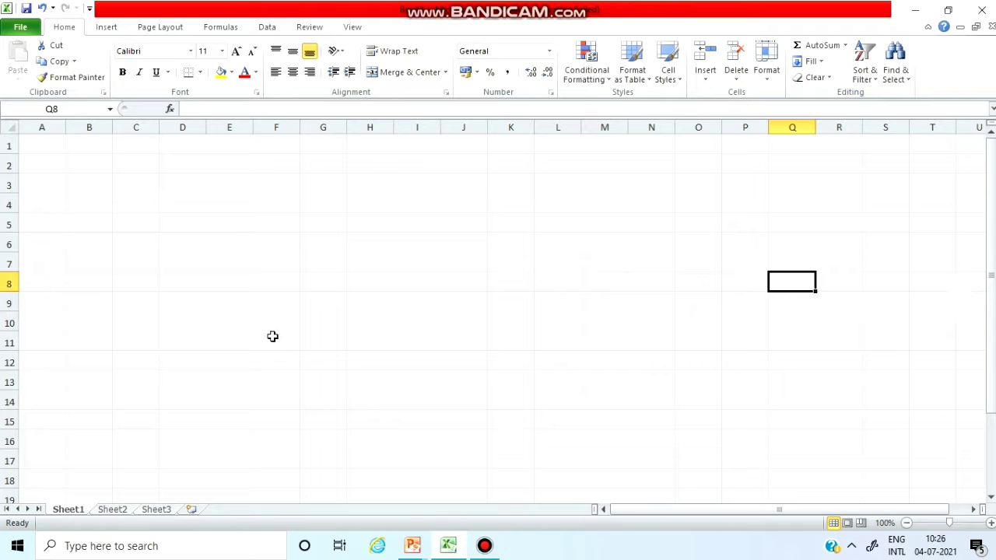
left_click(272, 330)
left_click(434, 200)
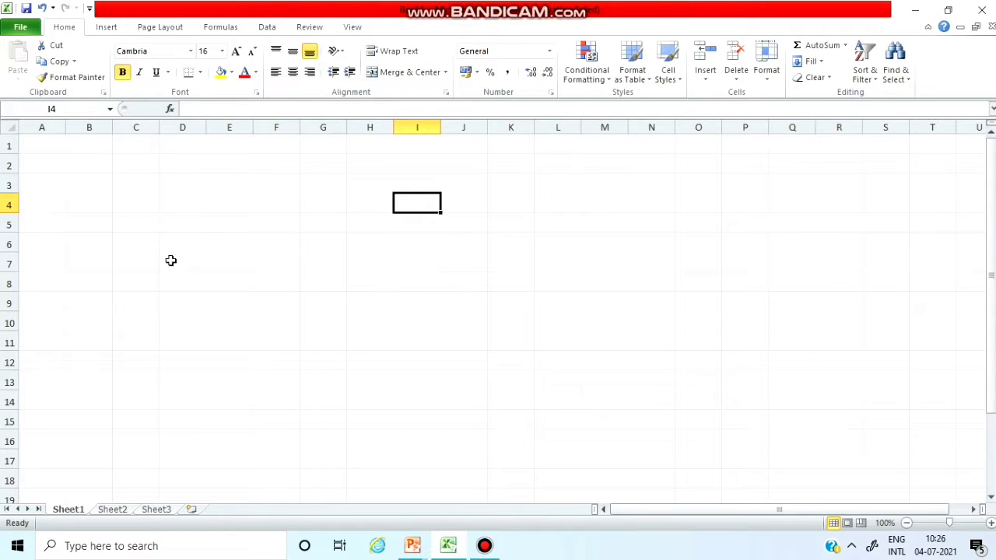
scroll(52, 154, "down", 2)
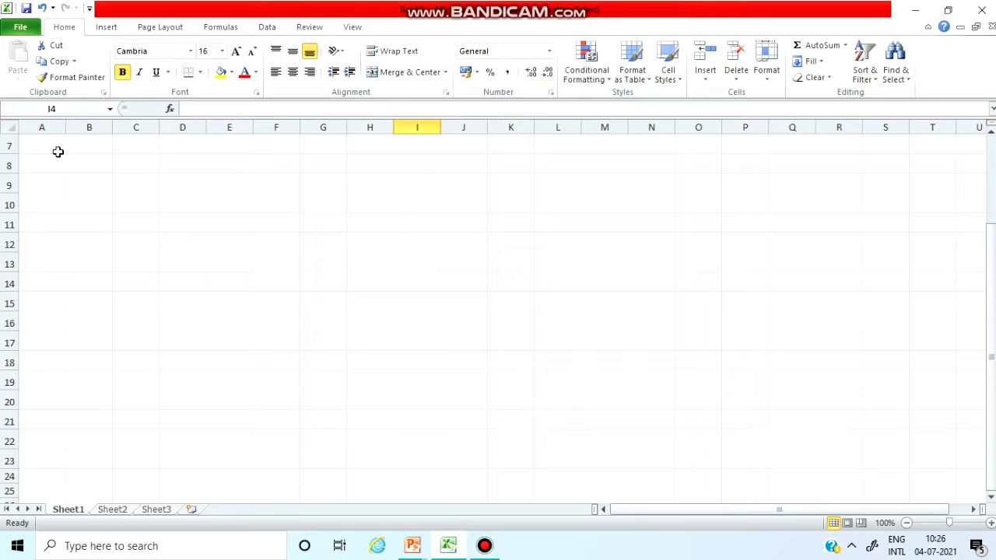
mouse_move(413, 545)
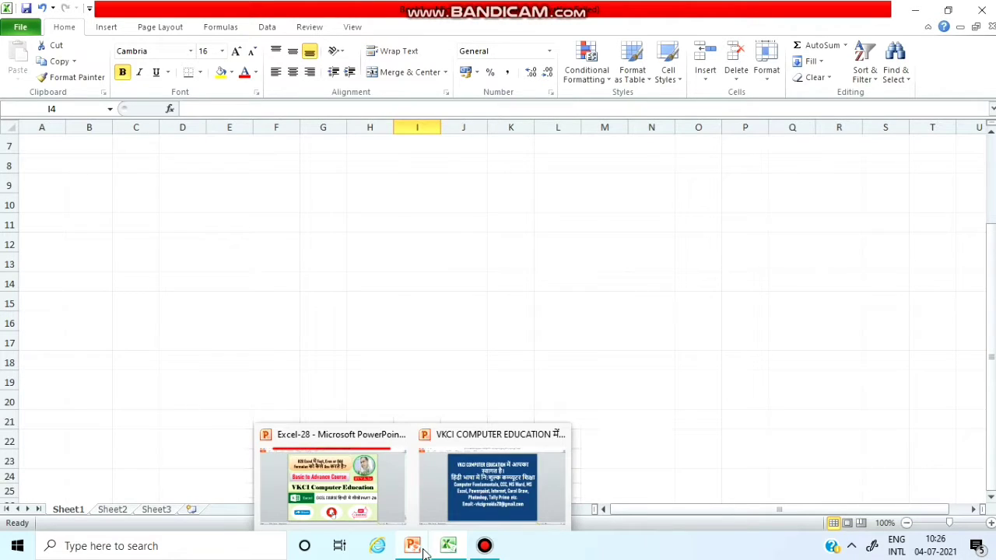
left_click(362, 505)
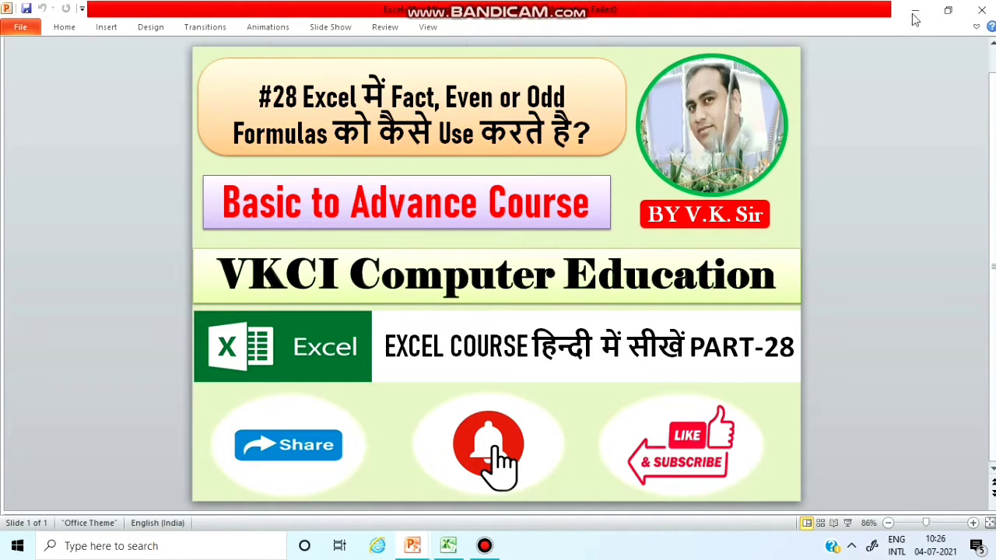
left_click(447, 551)
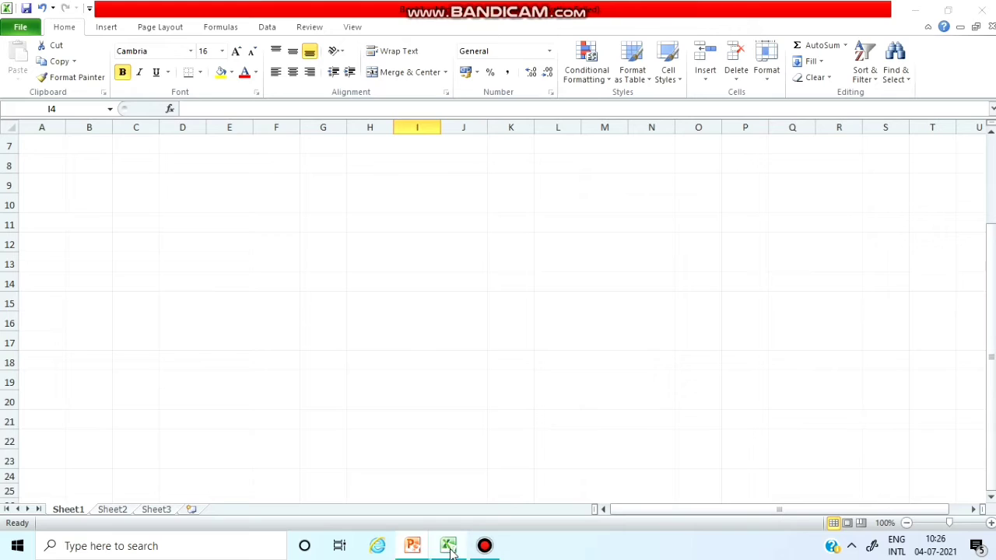
left_click(213, 266)
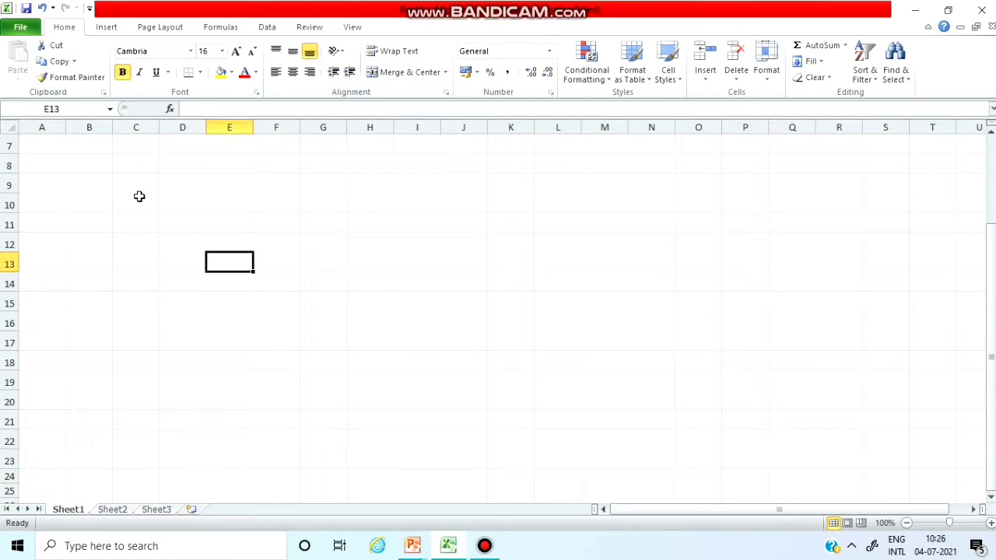
Enter 2, 4, 3 and 5 into cells B7 through B10.
left_click(102, 149)
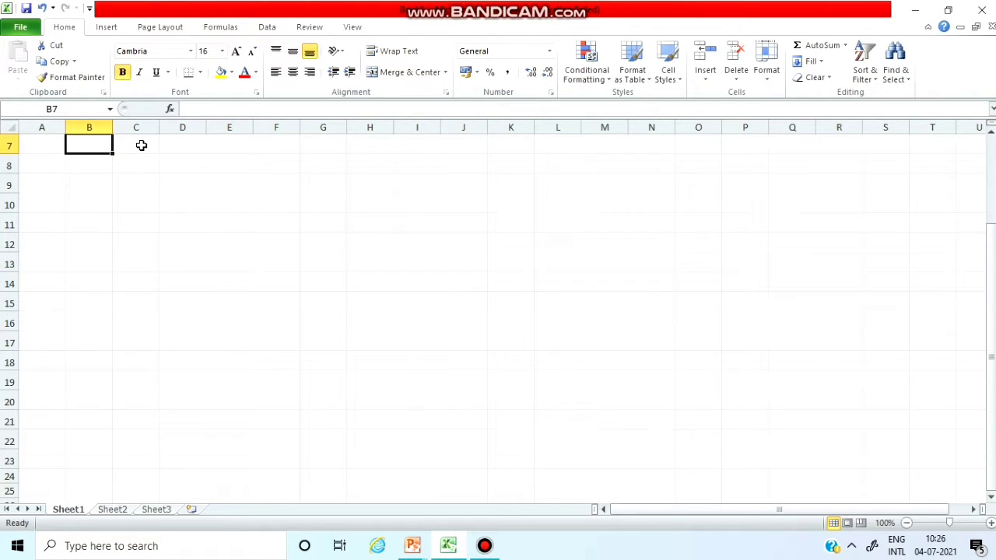
type("2")
key("Return")
type("4")
key("Return")
type("3")
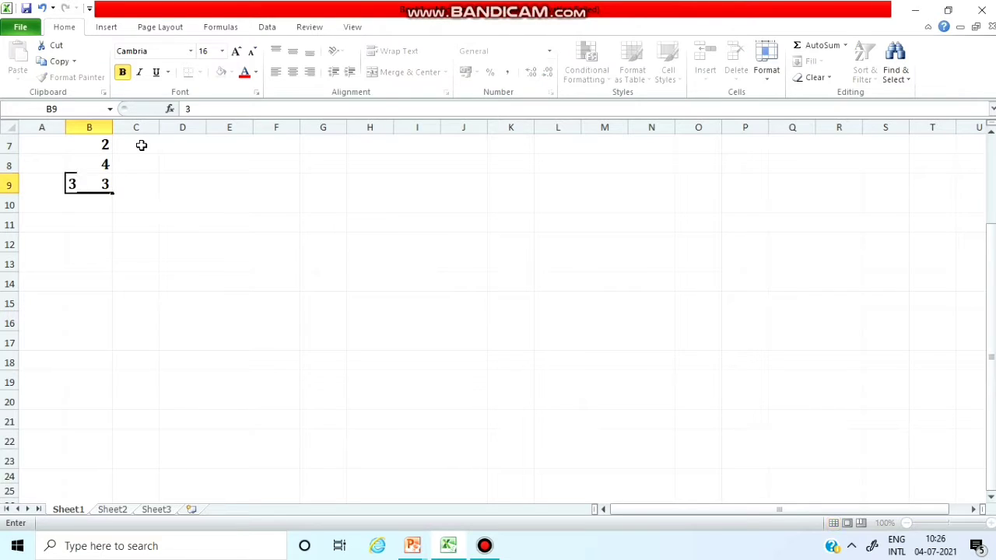
key("Return")
type("5")
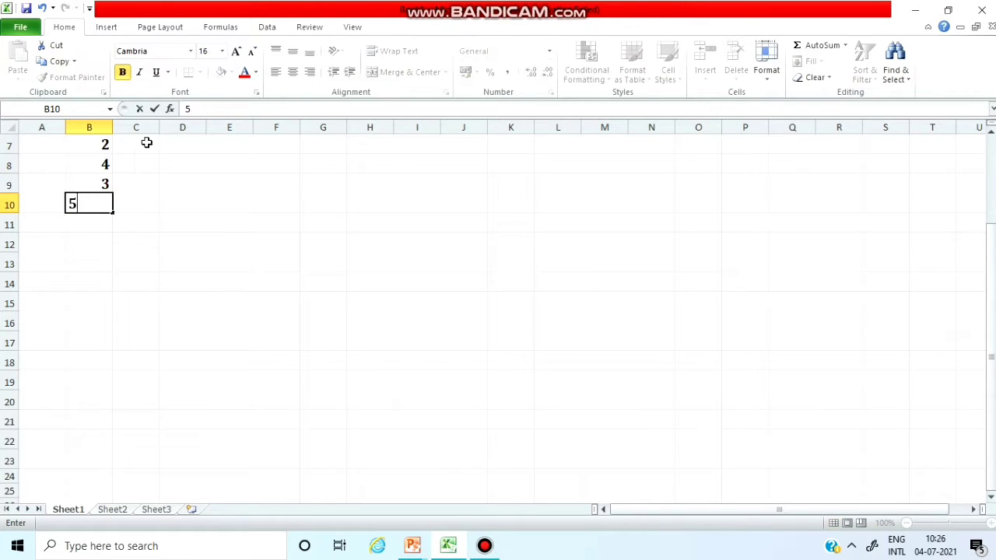
left_click(147, 141)
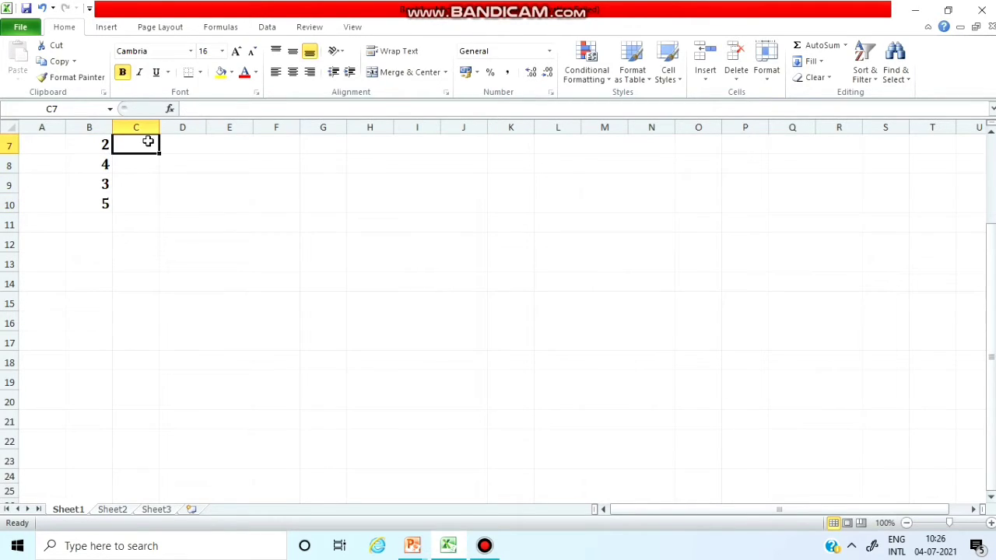
Continue the list with 7 in B11 and 5 in B12.
left_click(102, 221)
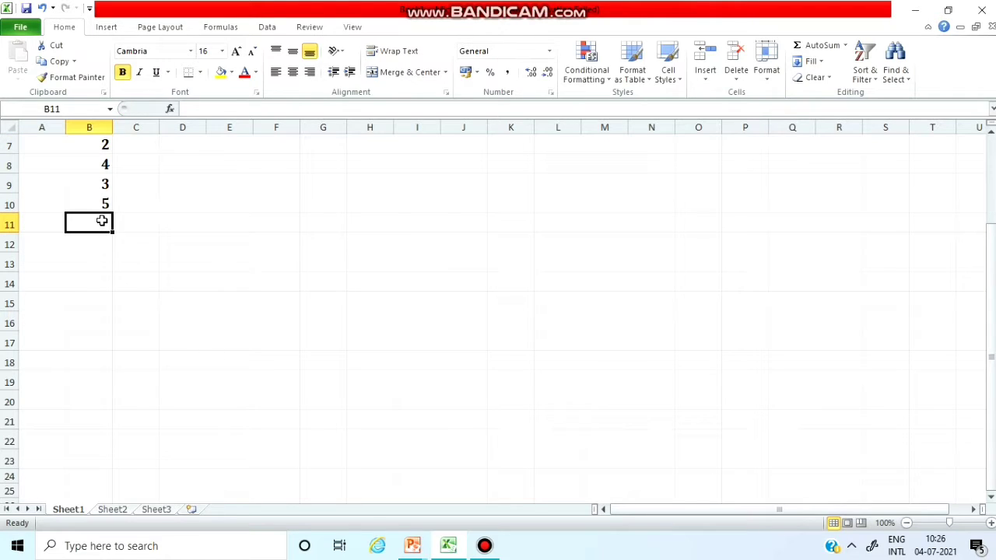
type("7")
key("Return")
type("5")
key("Return")
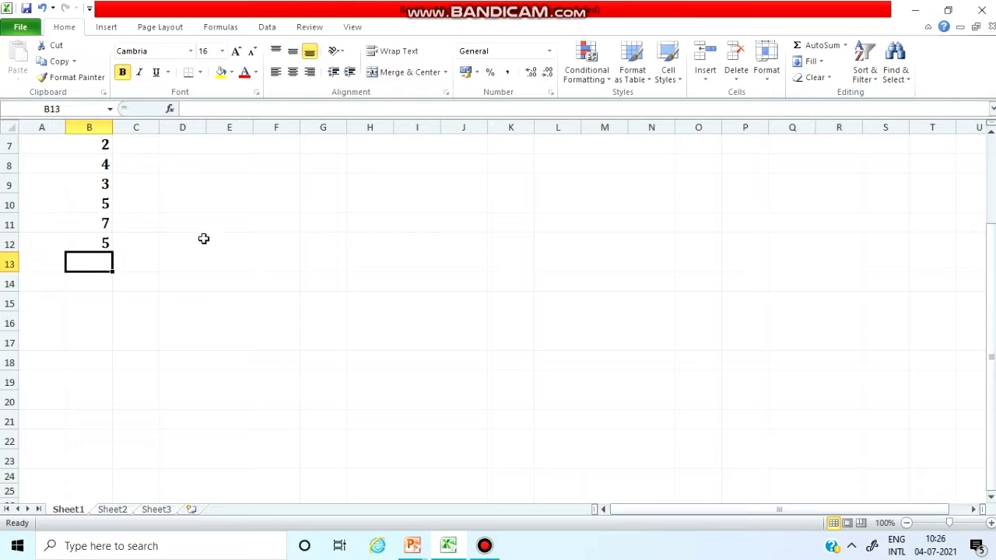
Replace the 5 in B12 with 8, then check the B7:B12 list.
left_click(98, 245)
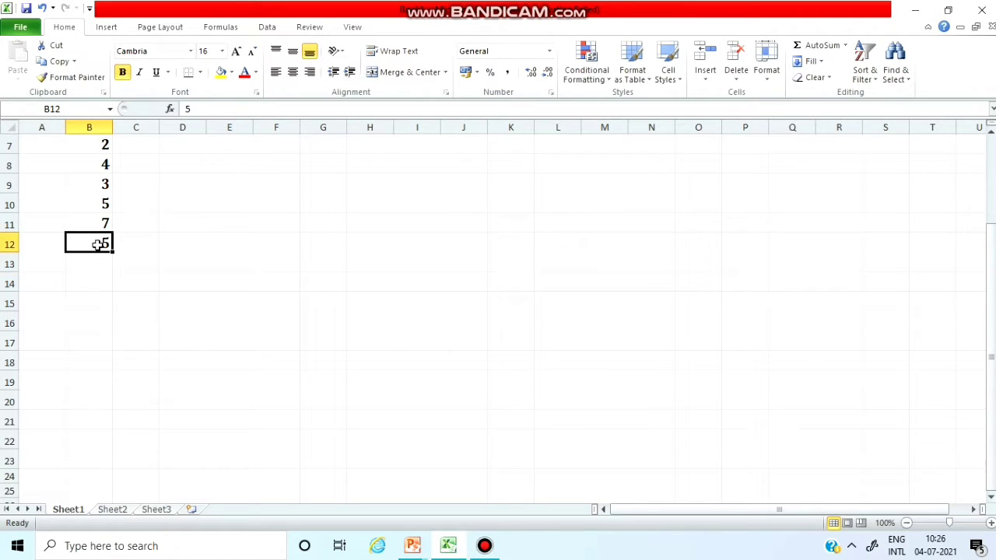
key("Delete")
type("8")
left_click(169, 302)
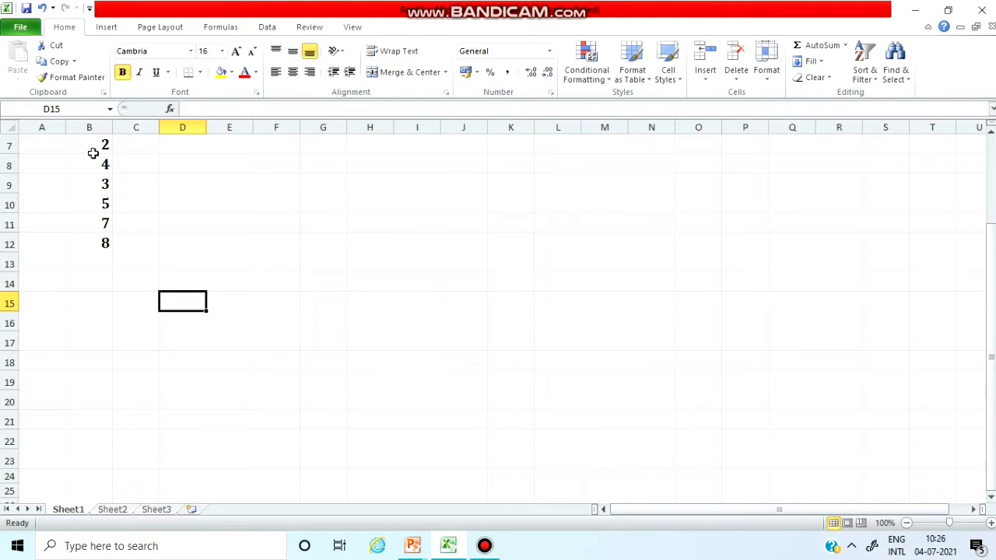
left_click_drag(98, 145, 101, 242)
left_click(117, 304)
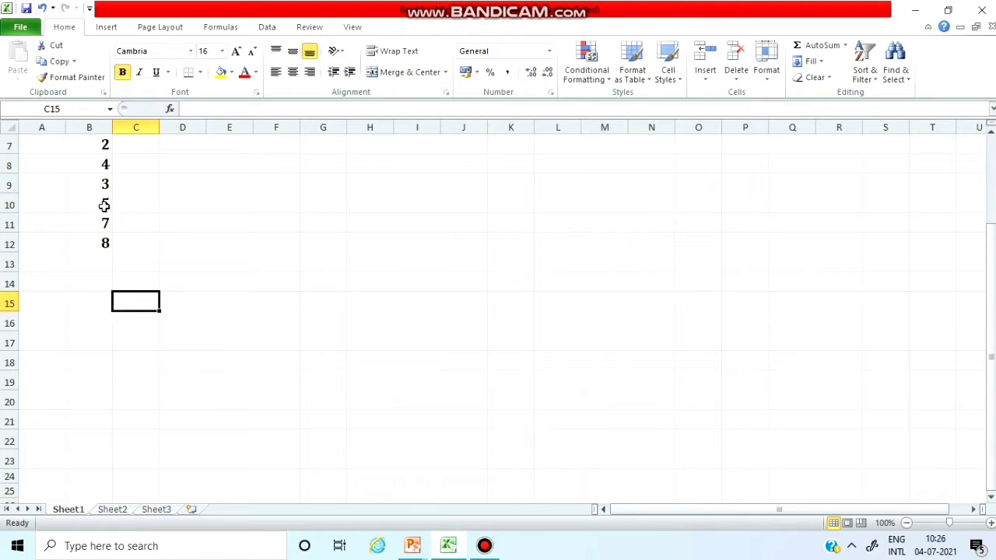
Enter =FACT(B7) in C7, returning 2.
left_click(140, 148)
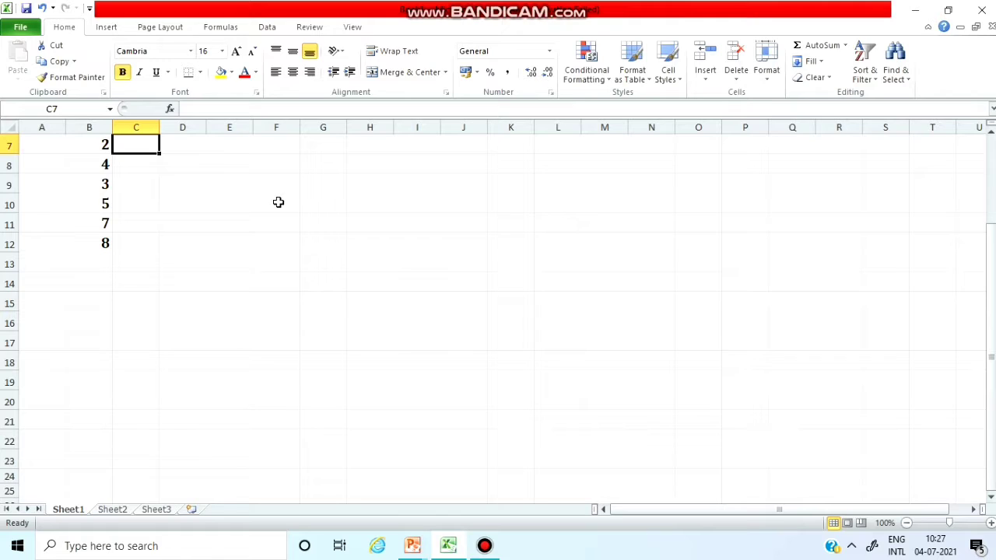
type("=")
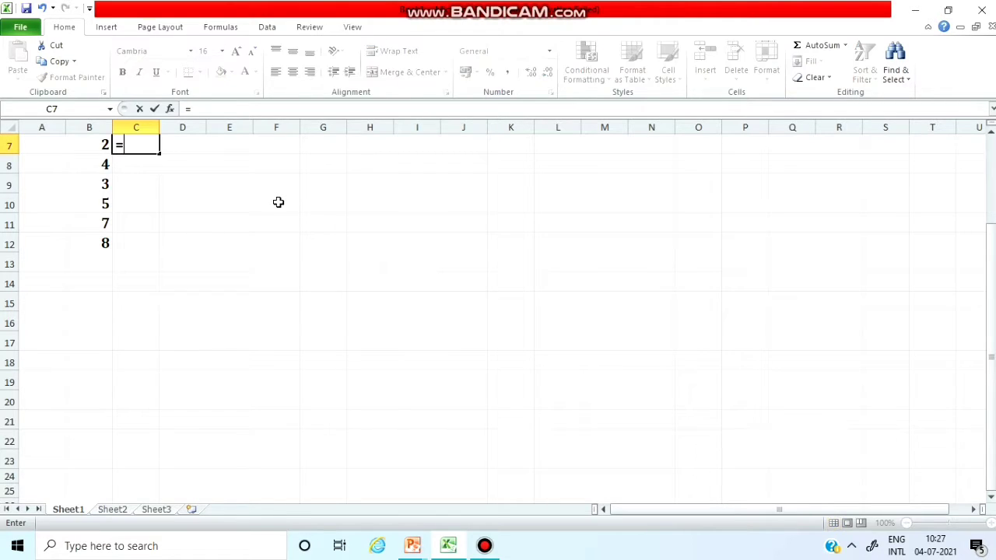
type("fact")
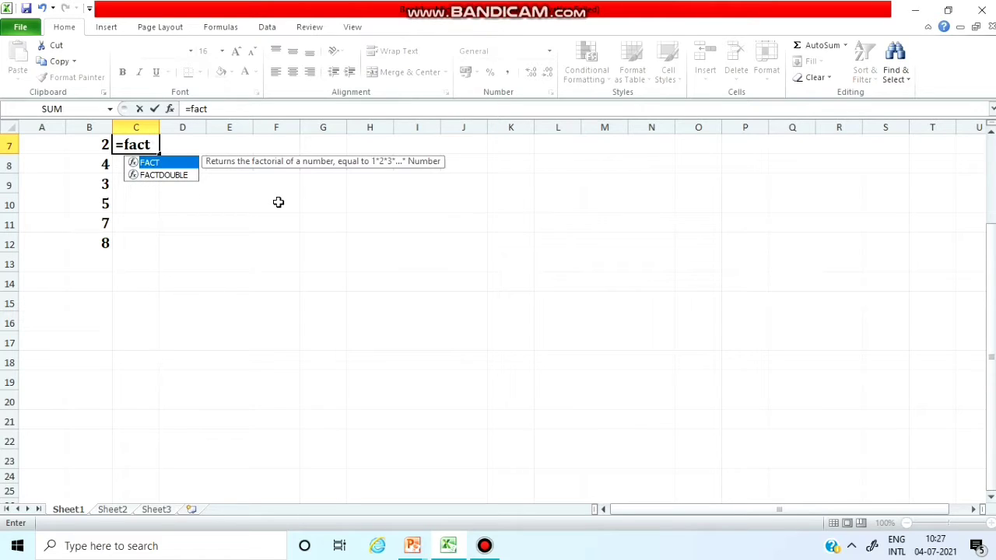
type("(")
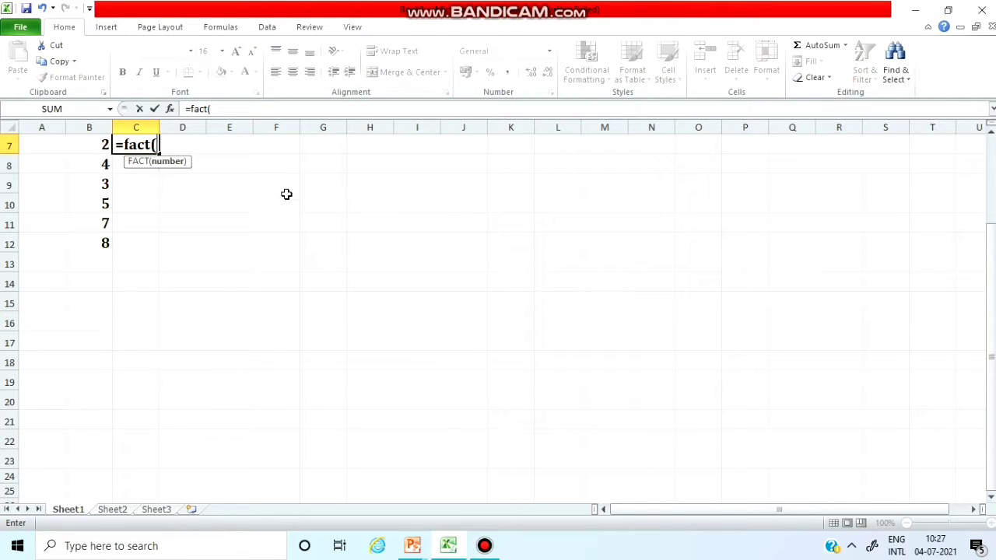
left_click(101, 143)
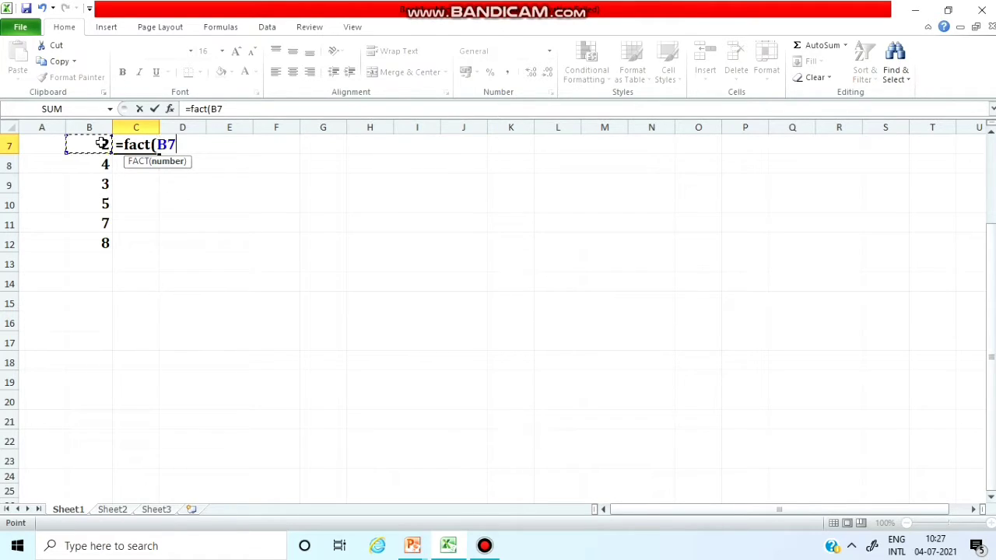
type(")")
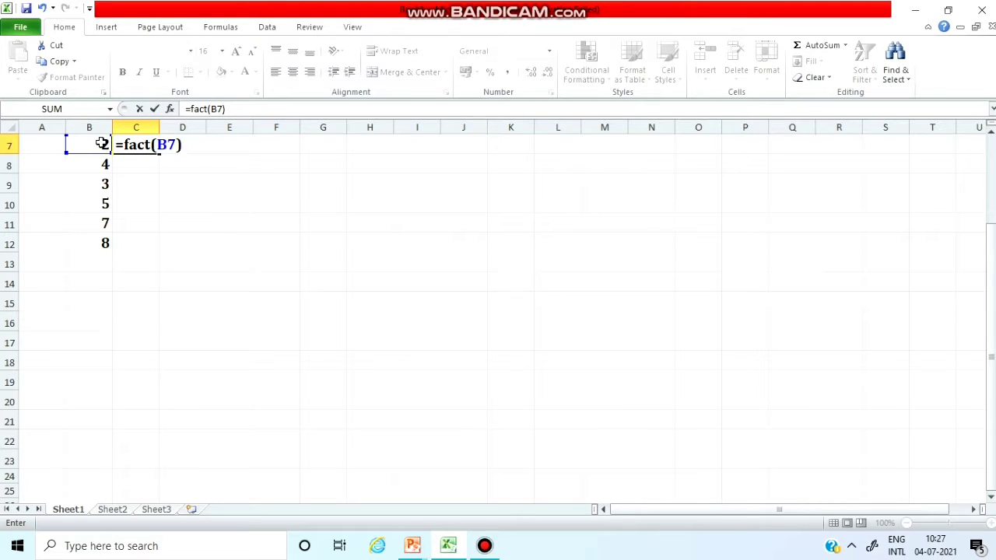
key("Return")
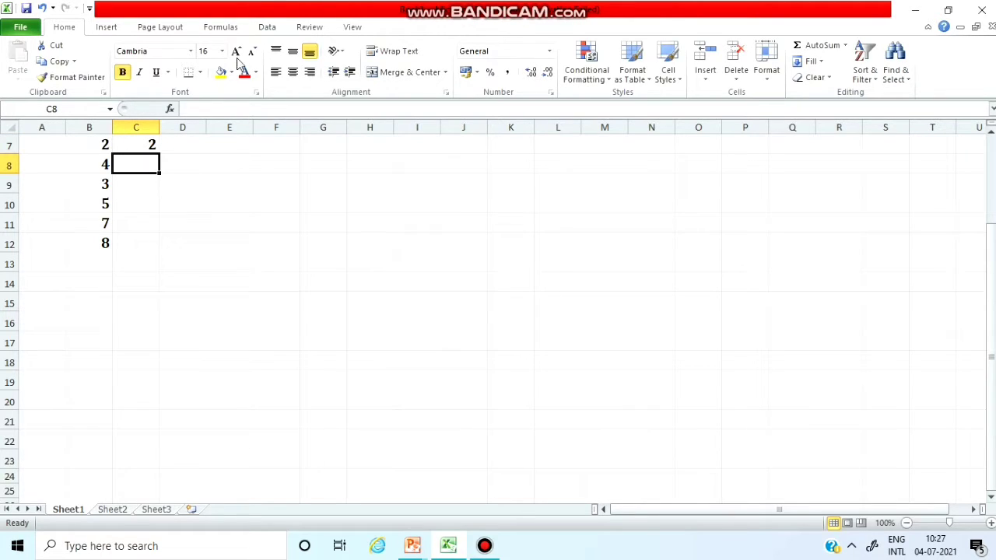
left_click(137, 145)
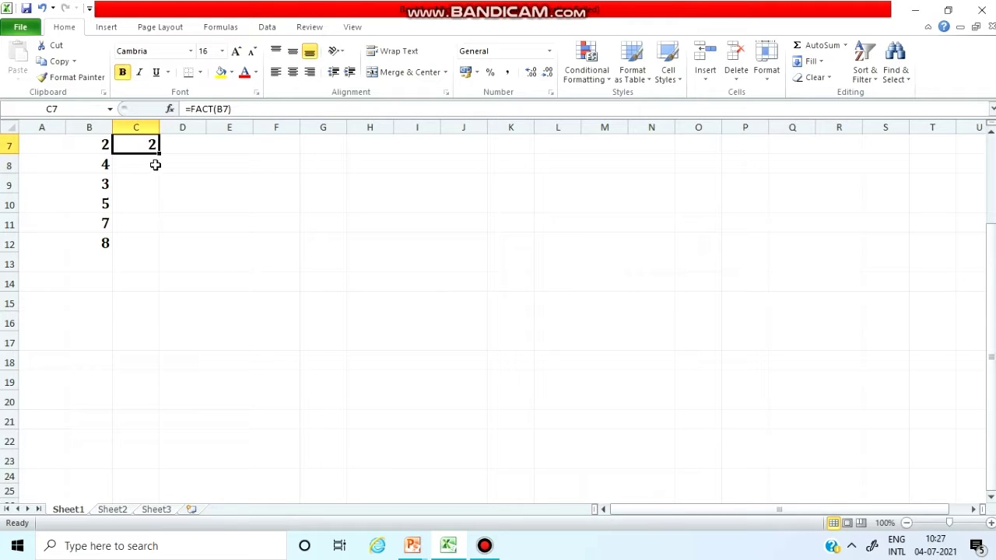
Fill the FACT formula down to C12 and autofit column C to show 40320.
left_click_drag(159, 154, 160, 246)
left_click(144, 249)
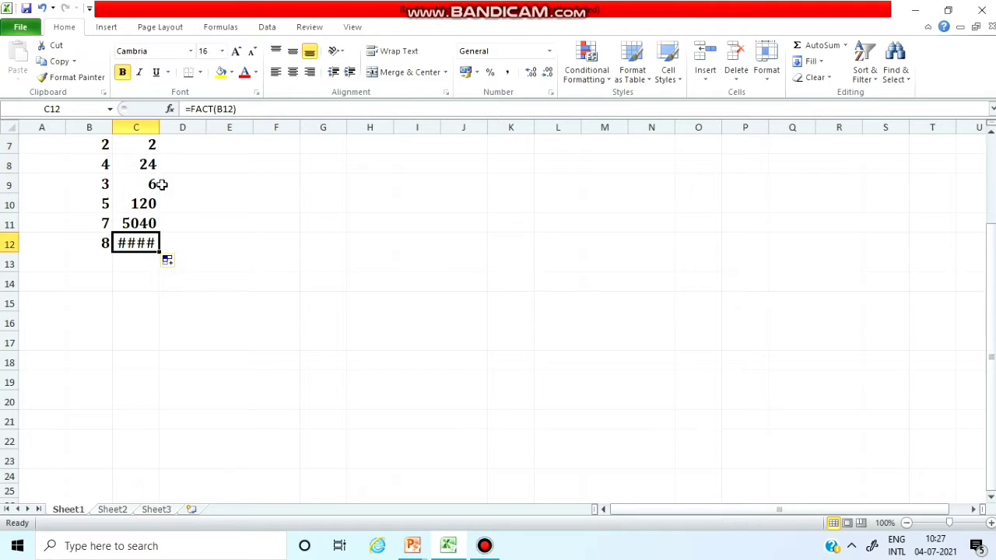
double_click(160, 127)
left_click(167, 323)
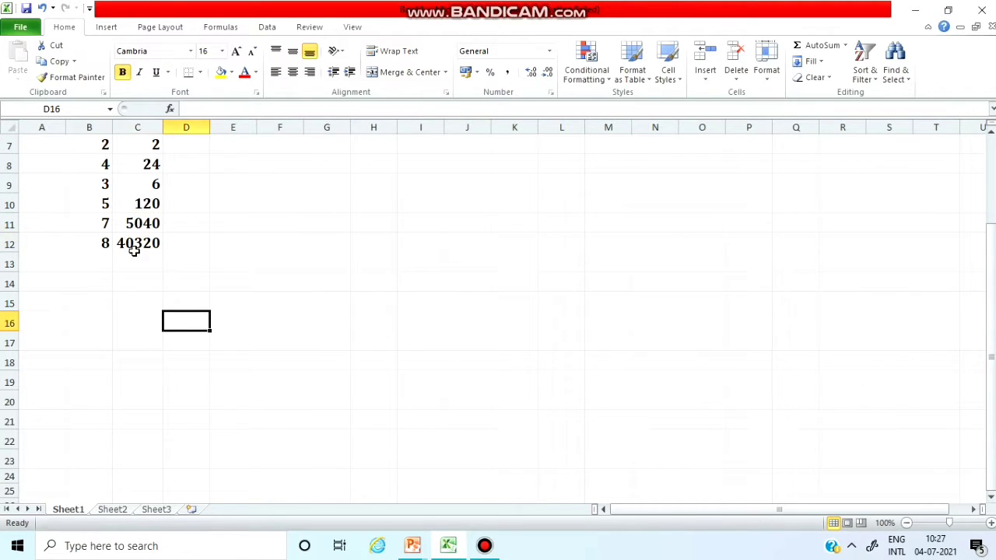
Re-enter =FACT(B9) in cell C9.
left_click(154, 186)
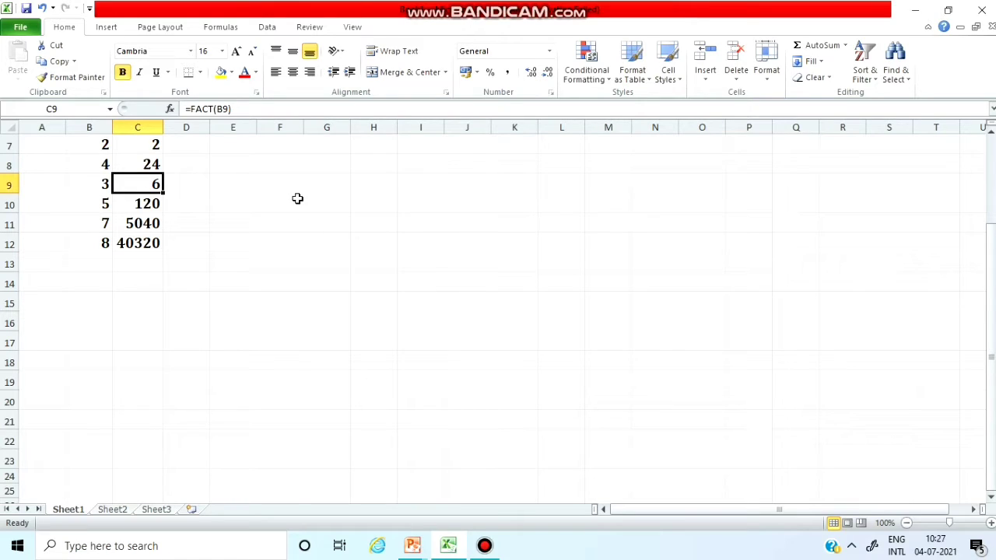
key("Delete")
type("=")
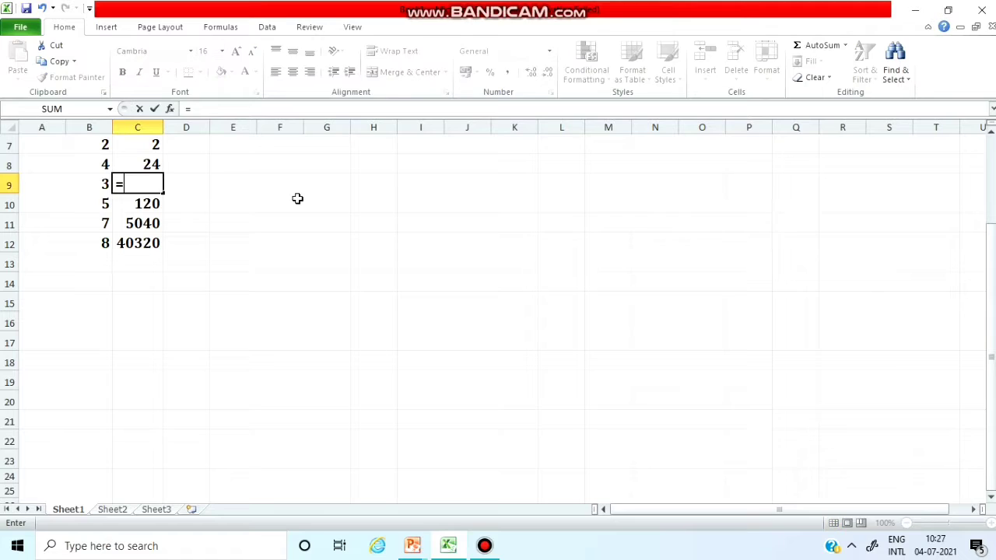
type("fa")
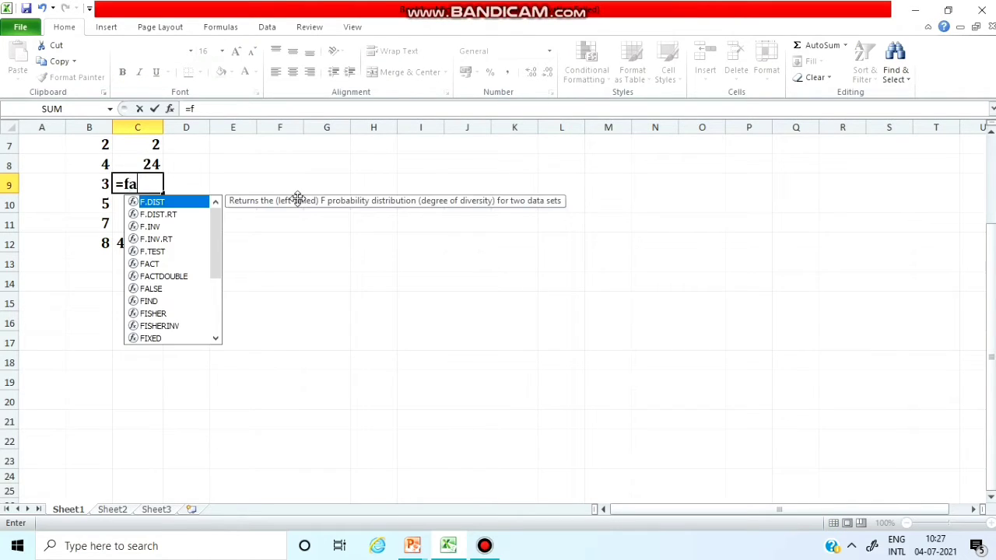
type("ct(")
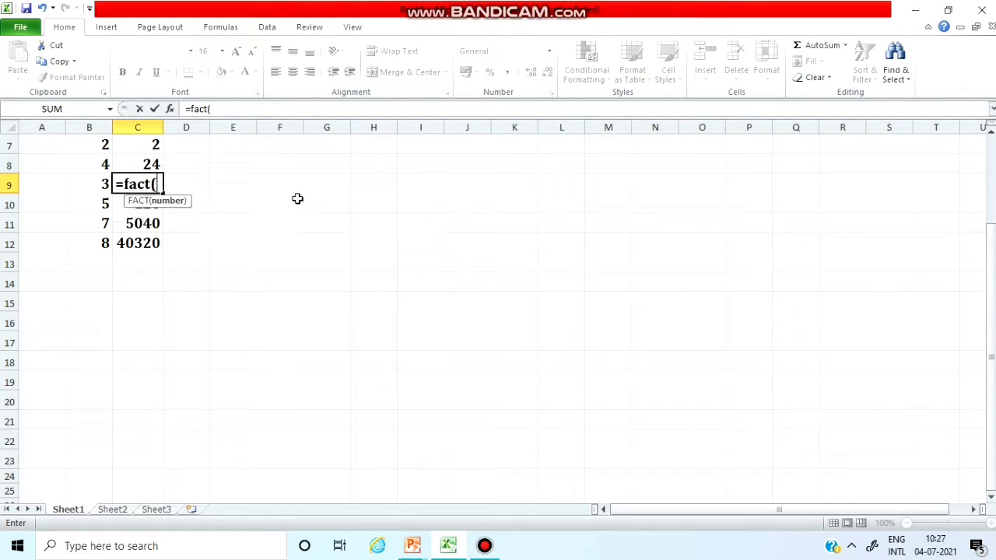
left_click(91, 185)
type(")")
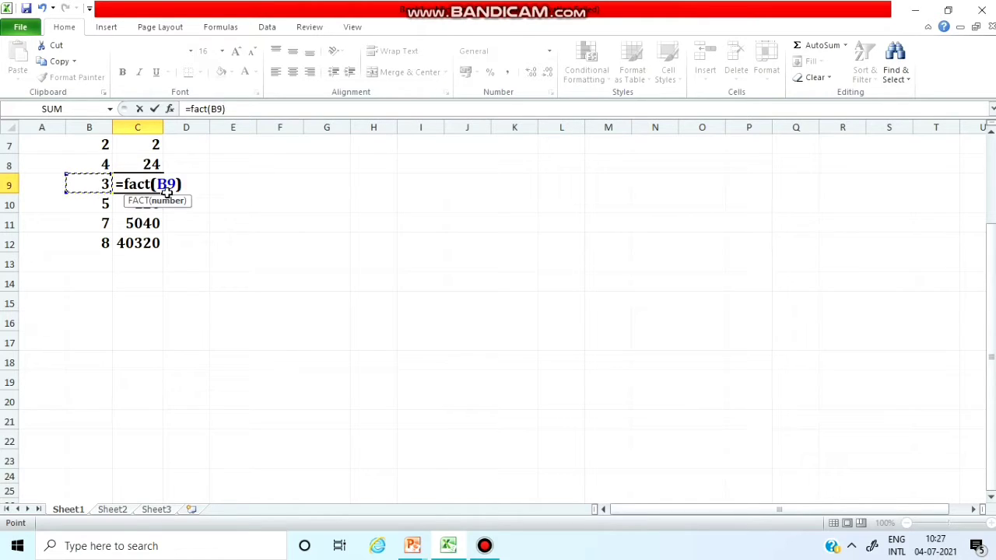
key("Return")
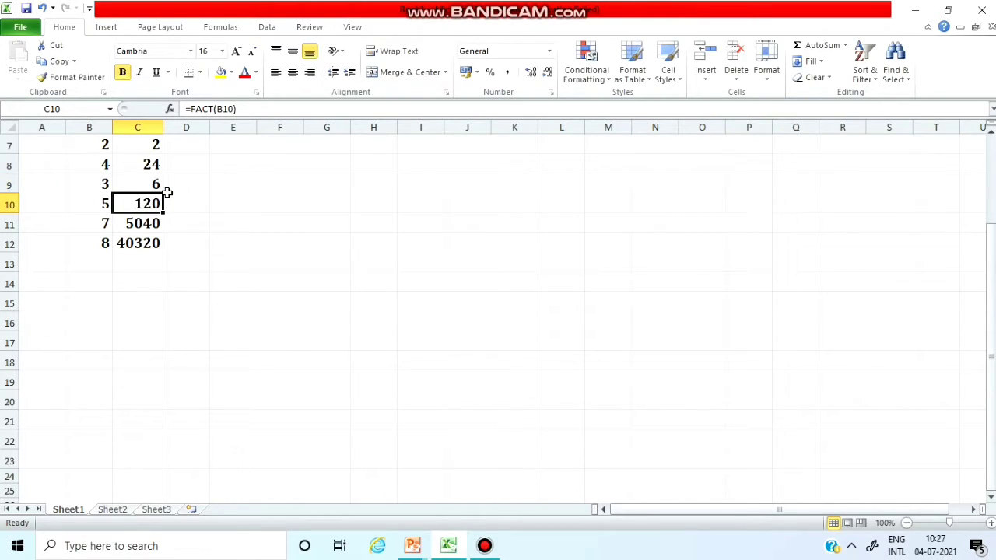
Review the formulas and values in C9, C7, B7 and B8.
left_click(150, 185)
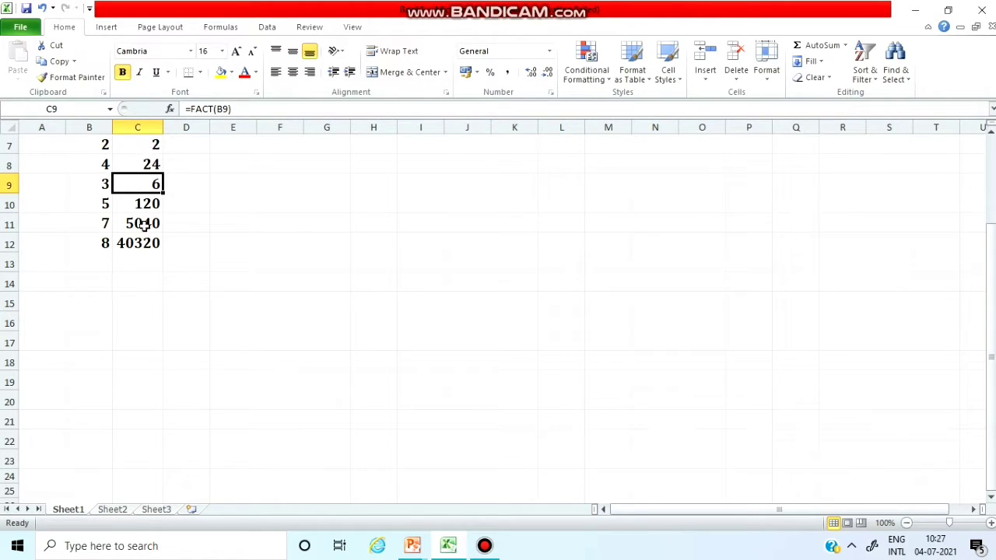
left_click(135, 147)
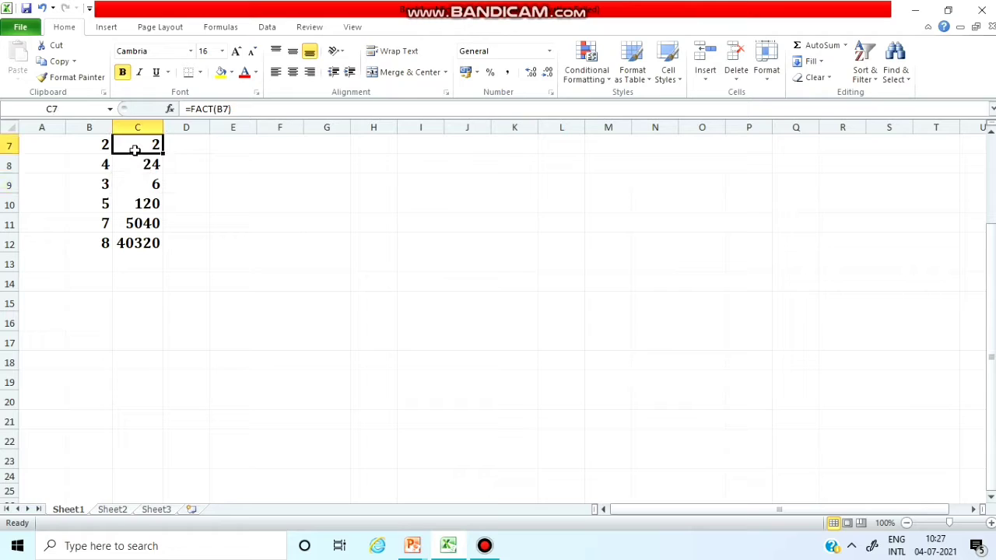
left_click(105, 148)
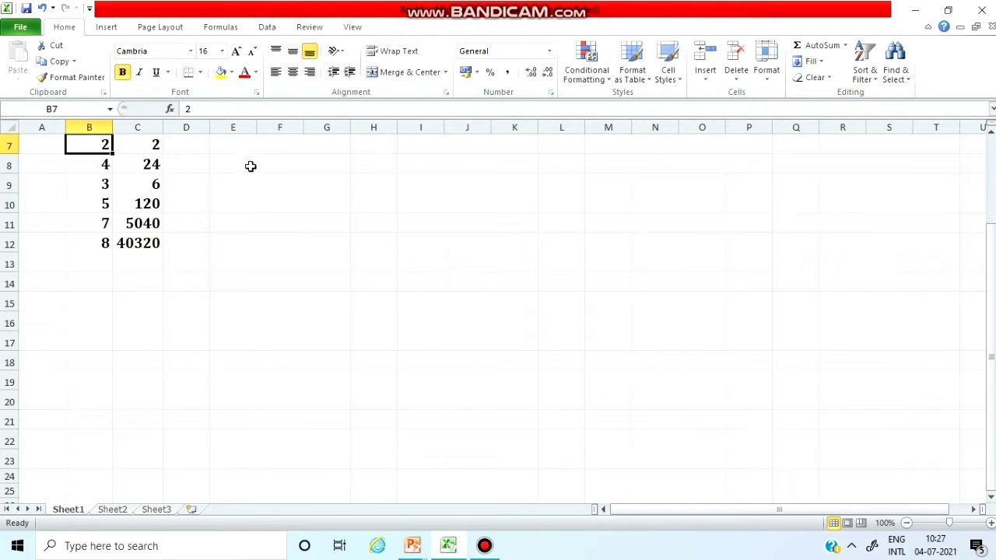
left_click(165, 144)
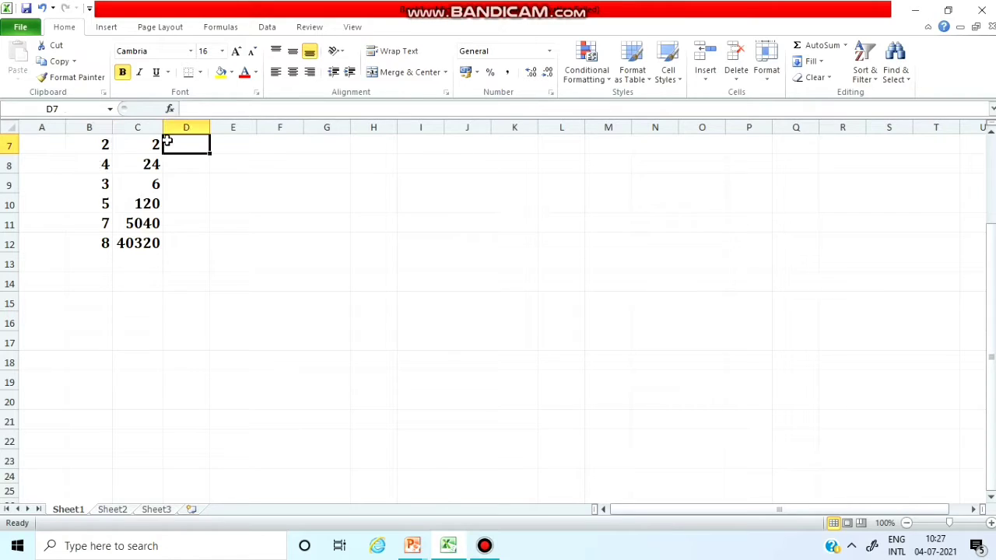
left_click(104, 164)
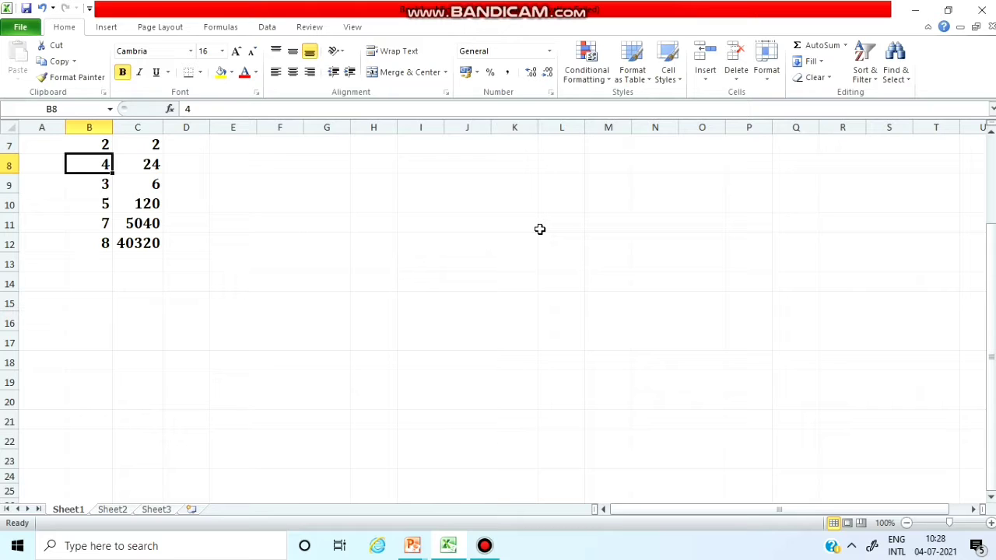
Enter the series 1, 2, 3, 4 across F8 to I8.
key("Right")
key("Right")
key("Right")
type("1")
key("Tab")
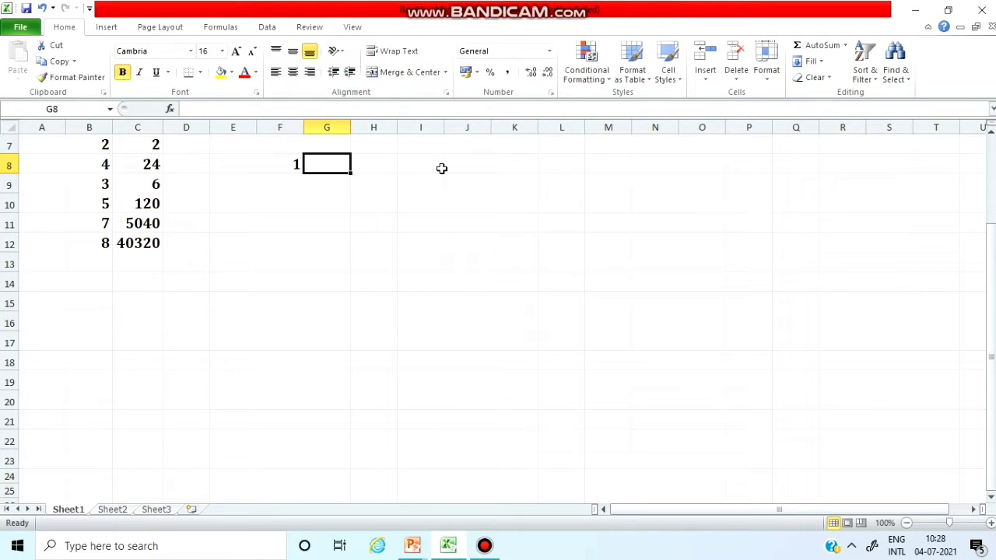
type("2")
key("Tab")
type("3")
key("Tab")
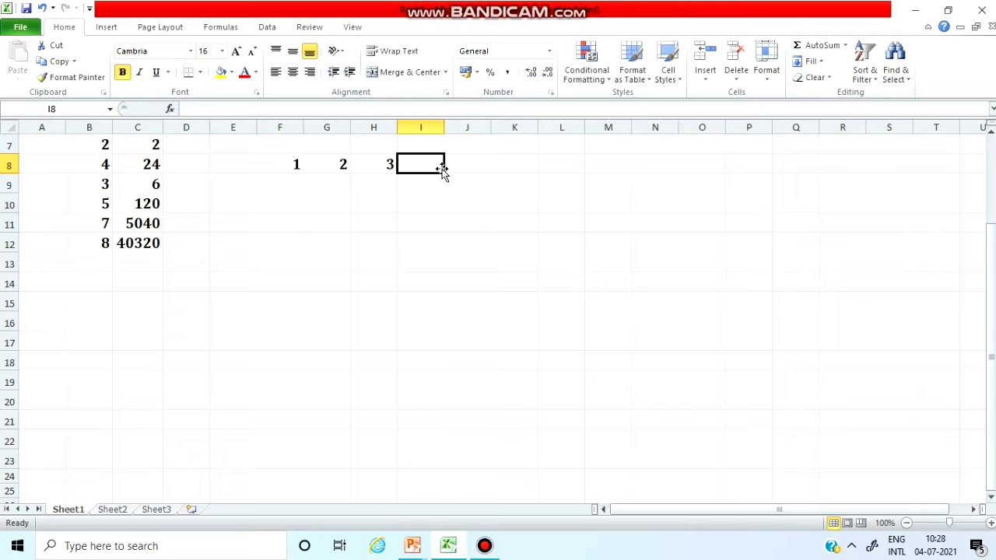
type("4")
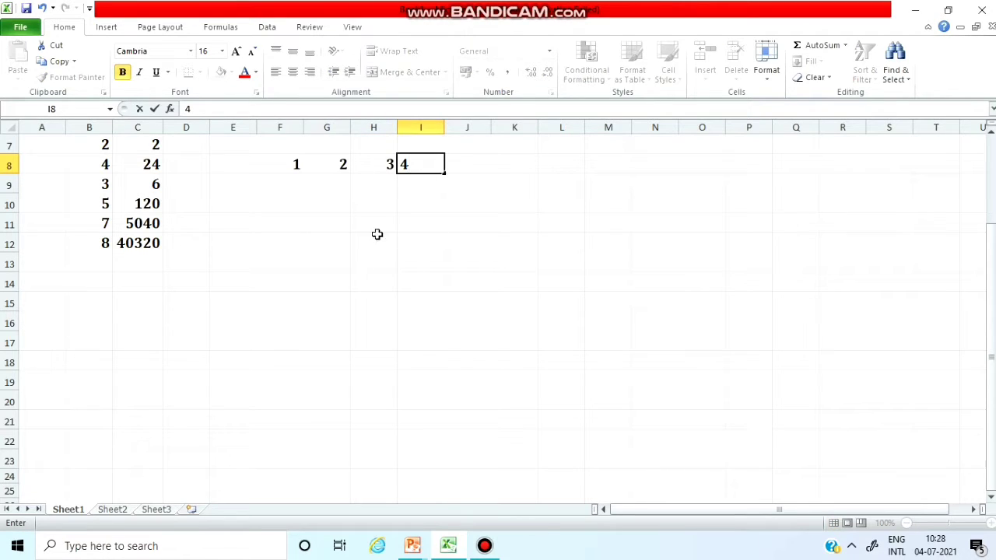
left_click(362, 242)
Inspect the values in F8 through I8 and the factorial in C8.
left_click(294, 166)
left_click(337, 176)
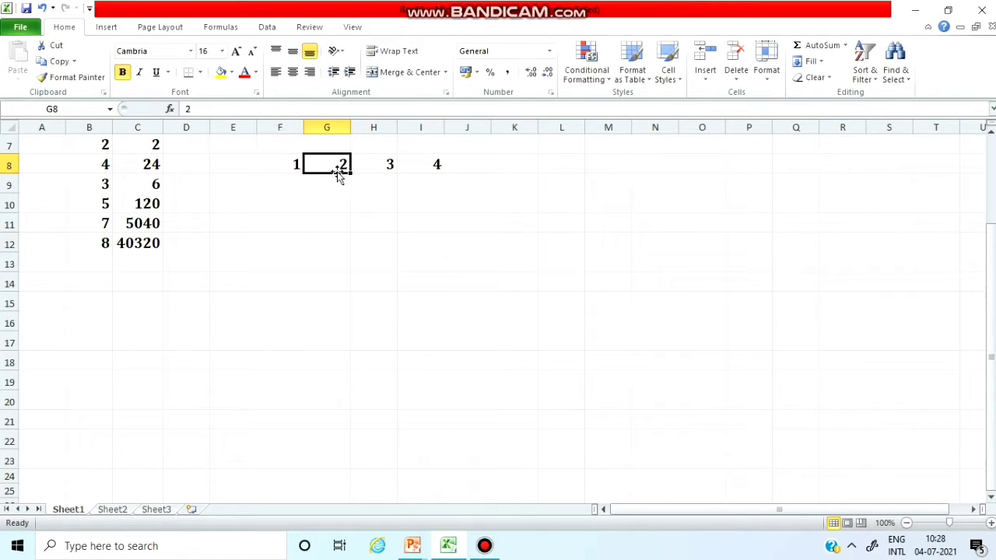
left_click(392, 170)
left_click(434, 164)
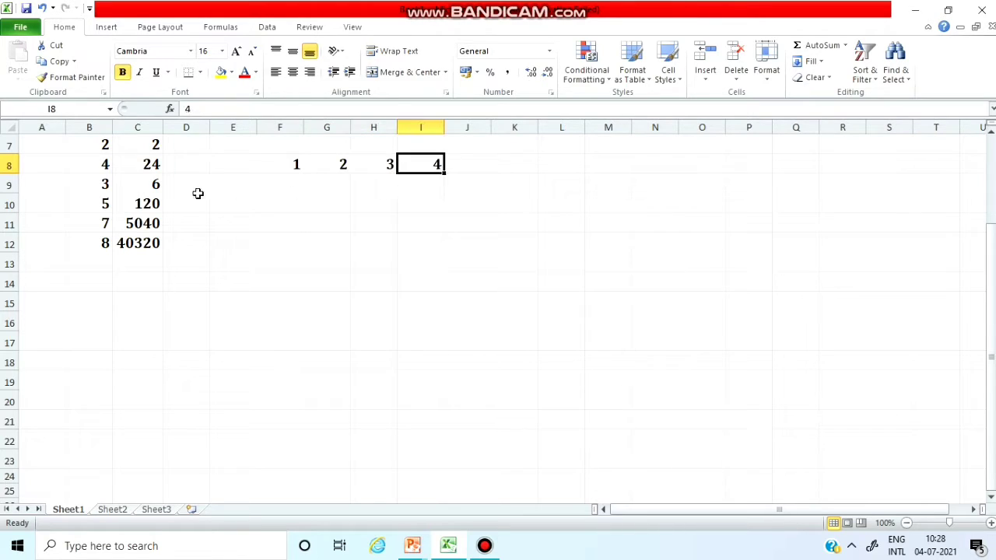
left_click(150, 164)
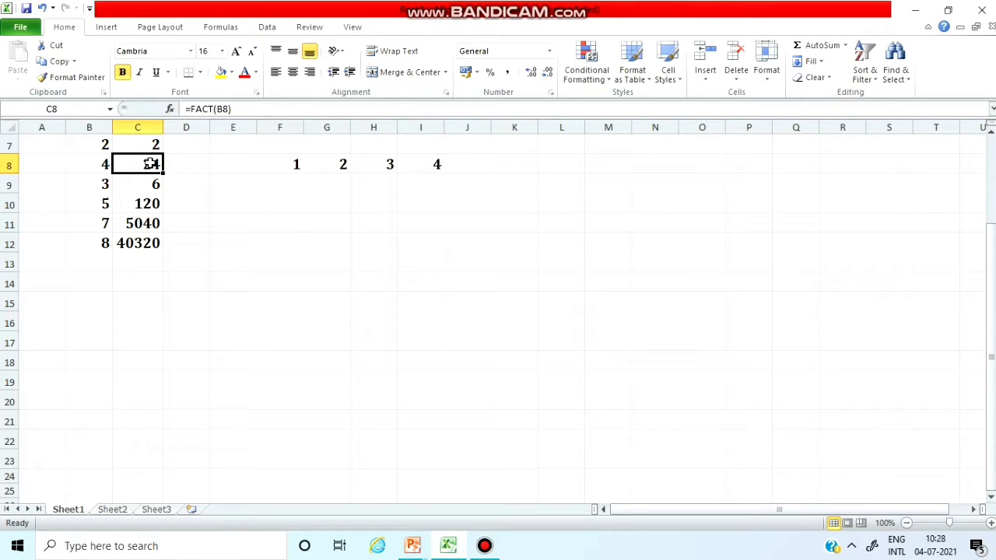
Enter 1, 2, 3 across F9 to H9.
left_click(296, 180)
type("1")
key("Tab")
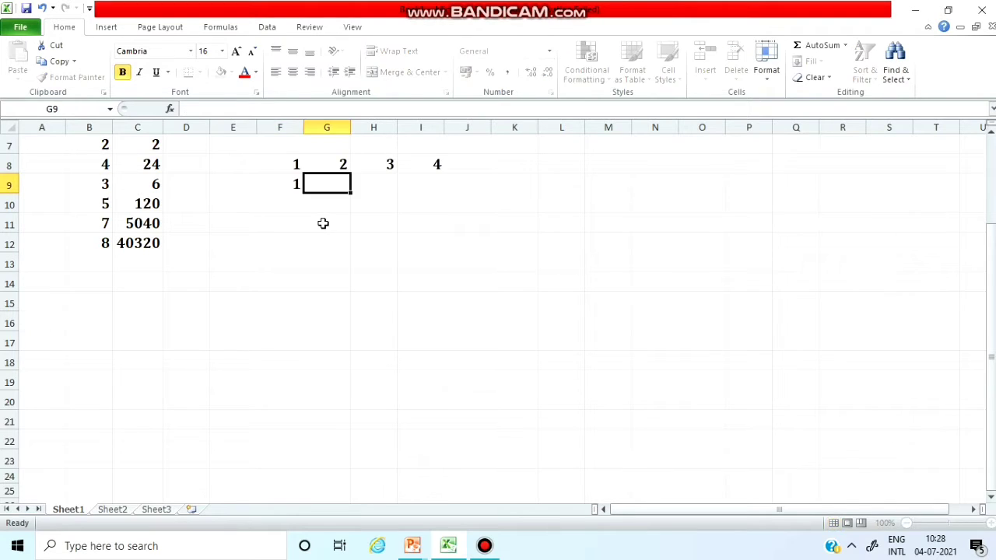
type("2")
key("Tab")
type("3")
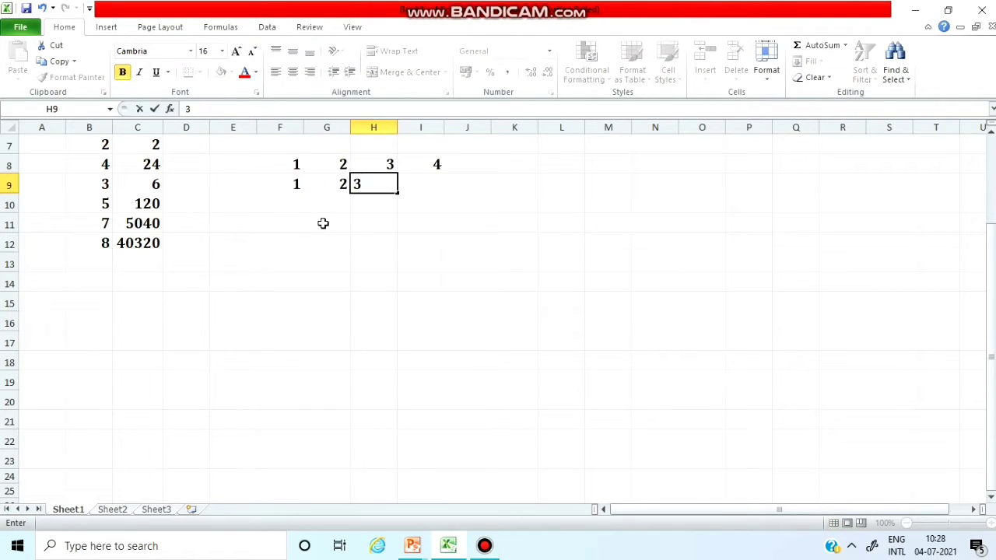
scroll(323, 226, "down", 1)
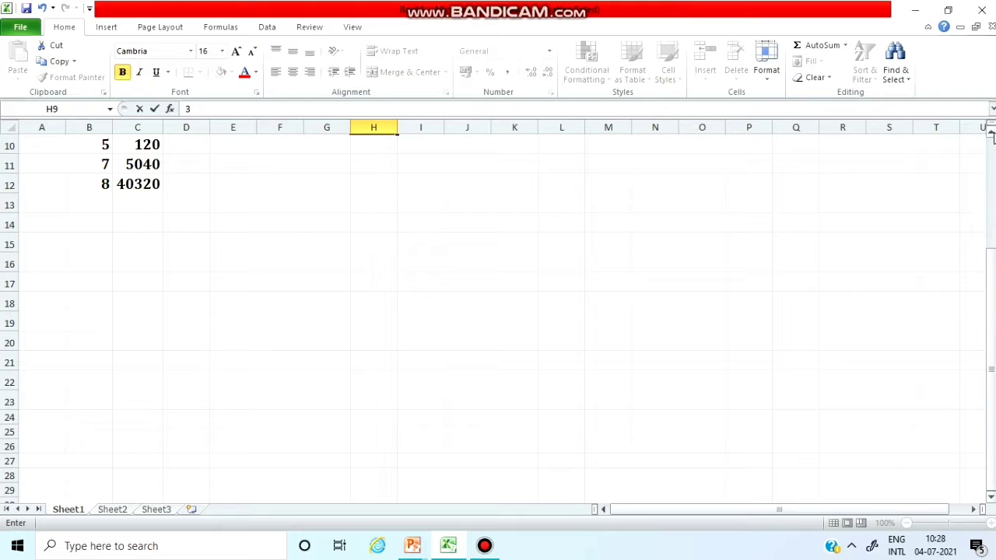
scroll(638, 316, "up", 1)
left_click(638, 319)
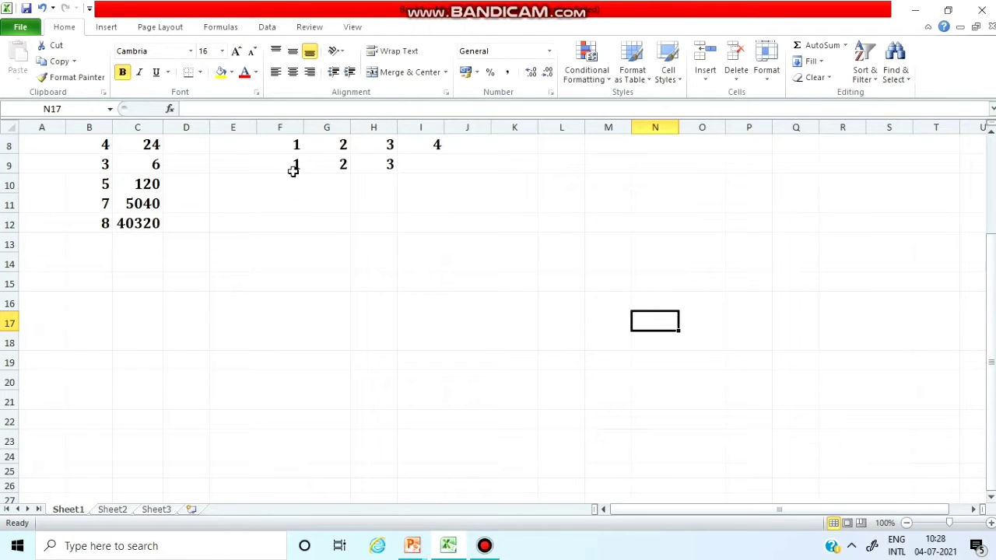
Clear the numbers in F8:I11 and the factorial results in C8:C12.
left_click(152, 163)
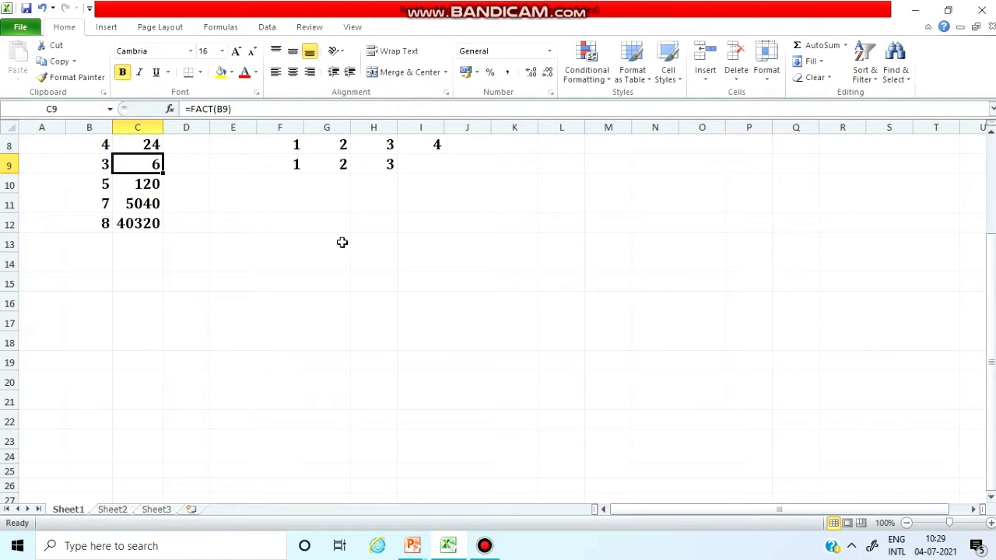
left_click_drag(294, 148, 435, 209)
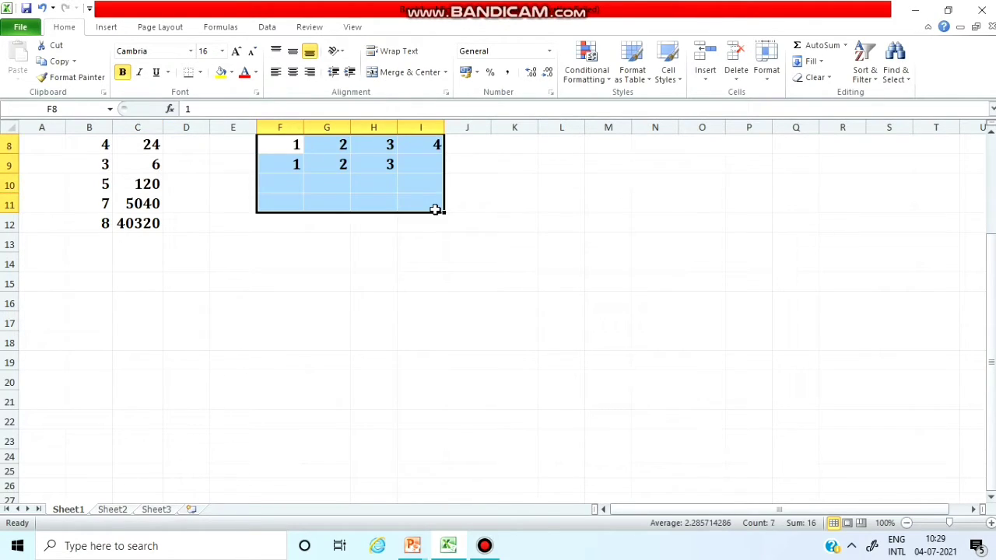
key("Delete")
left_click_drag(143, 148, 152, 222)
key("Delete")
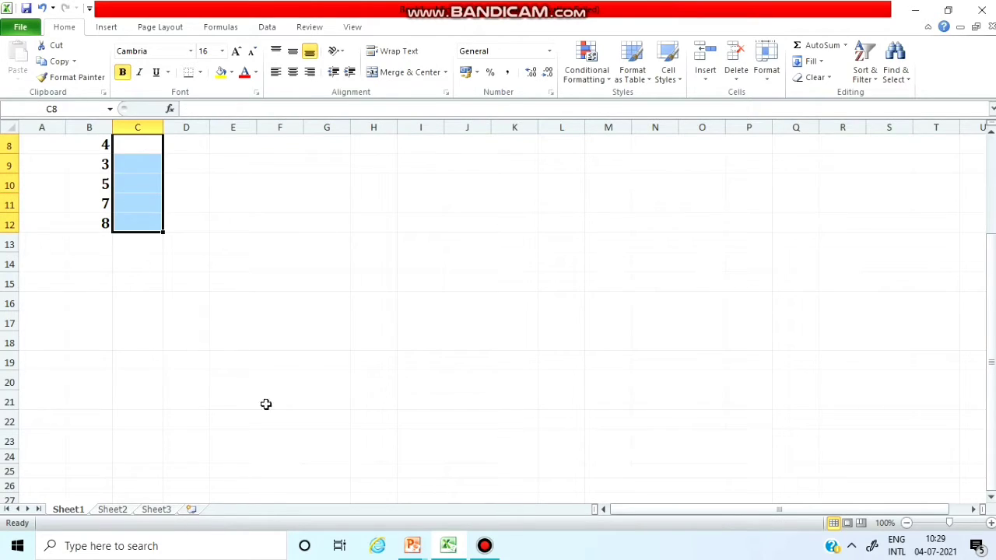
left_click(336, 417)
Enter =EVEN(B9) in E9, rounding 3 up to 4.
left_click(245, 167)
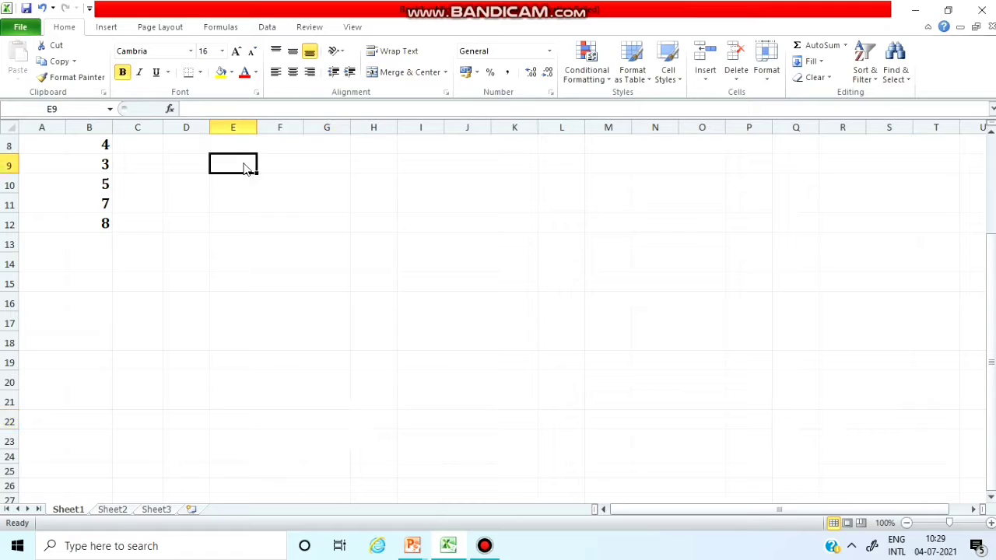
type("=")
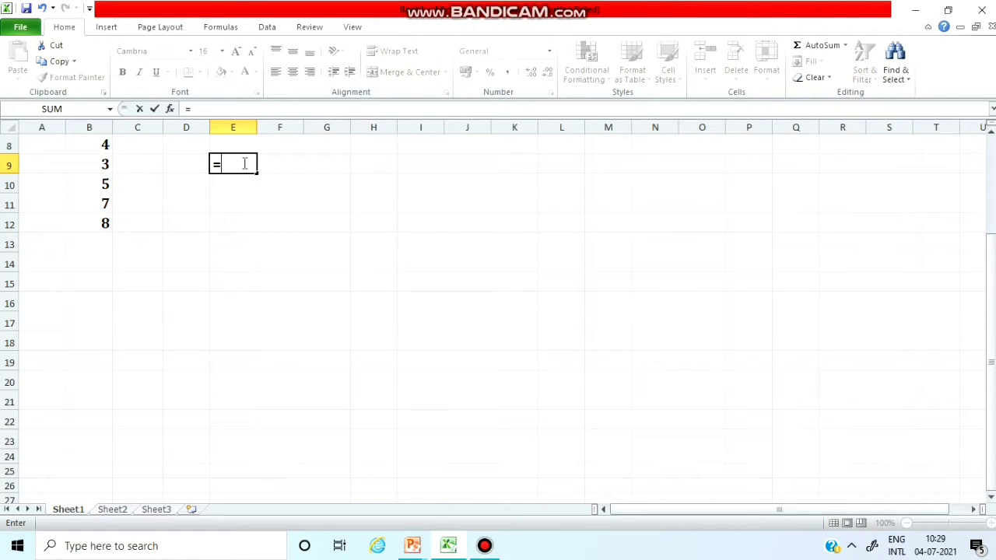
type("eve")
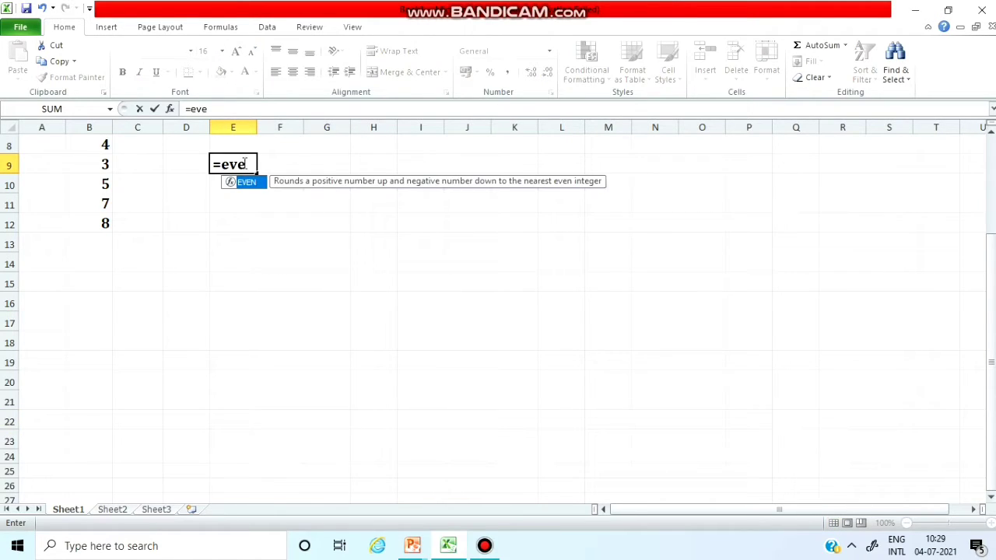
type("n(")
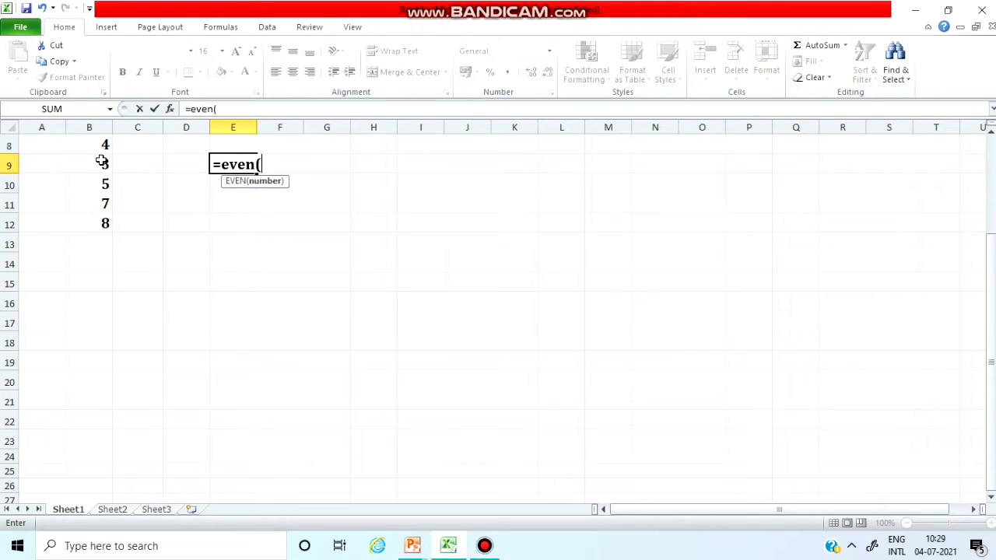
left_click(101, 163)
type(")")
key("Return")
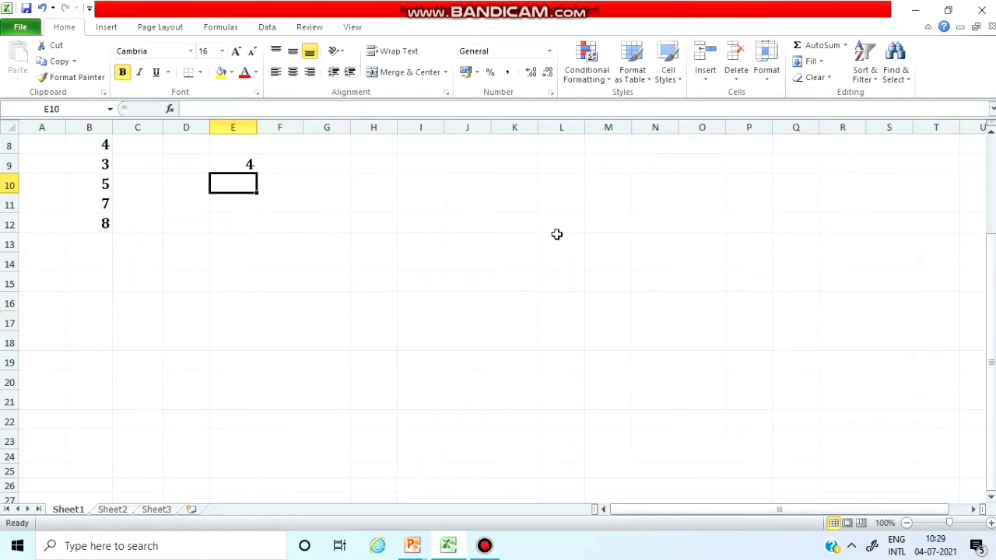
left_click(254, 165)
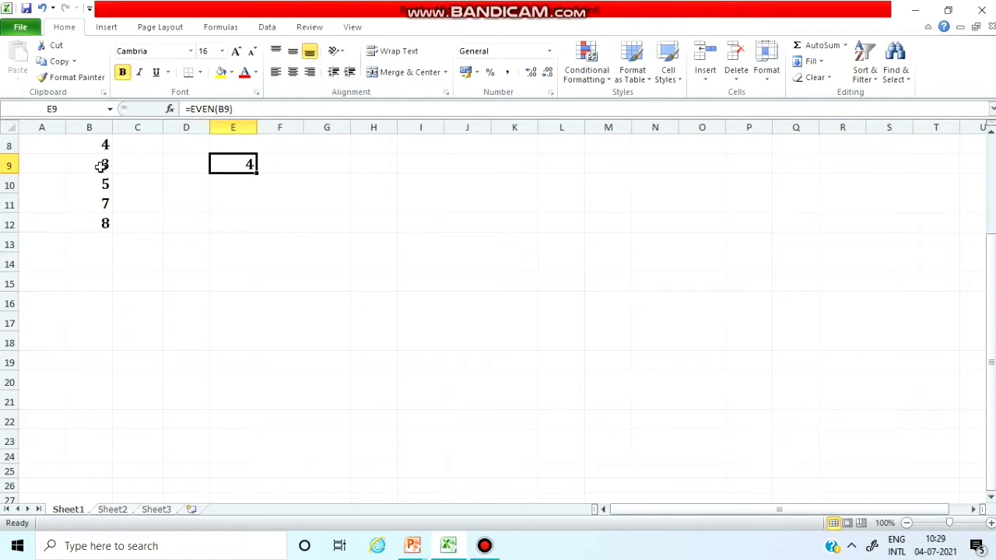
Enter =ODD(B12) in E11, rounding 8 up to 9.
left_click(233, 205)
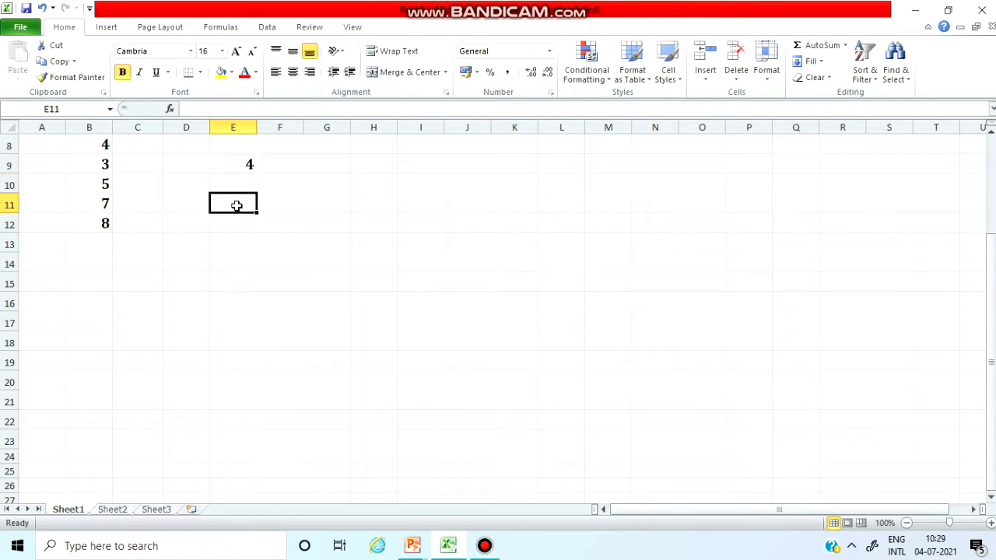
type("=odd")
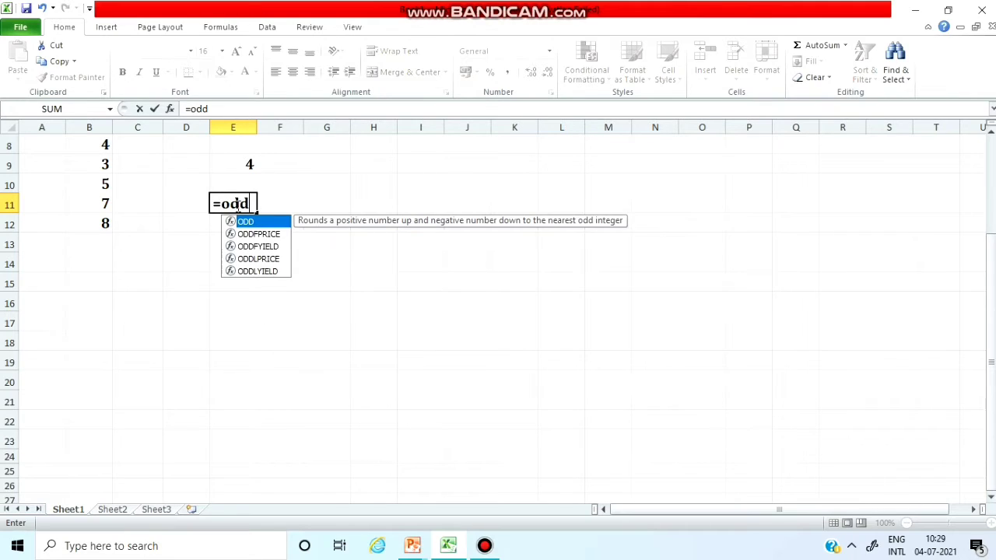
type("(")
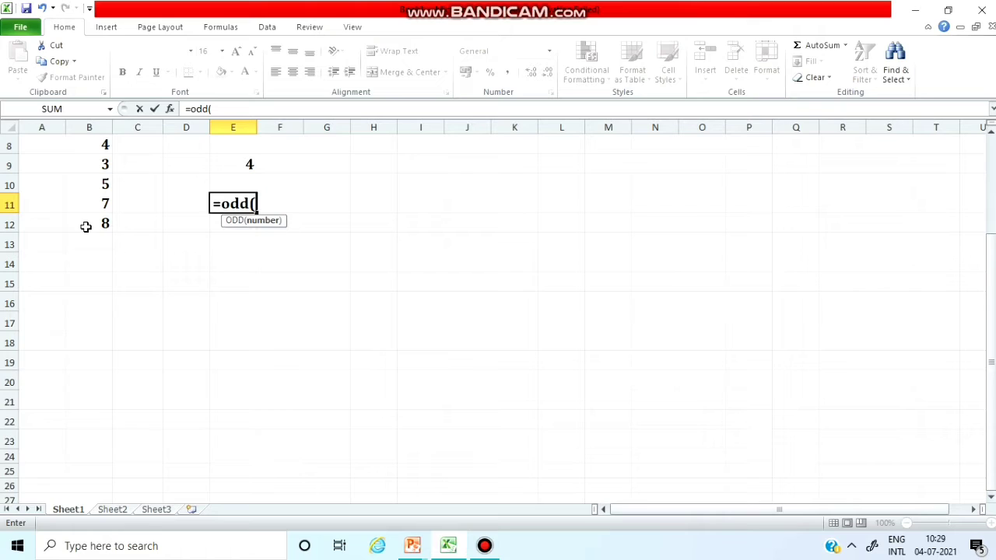
left_click(86, 226)
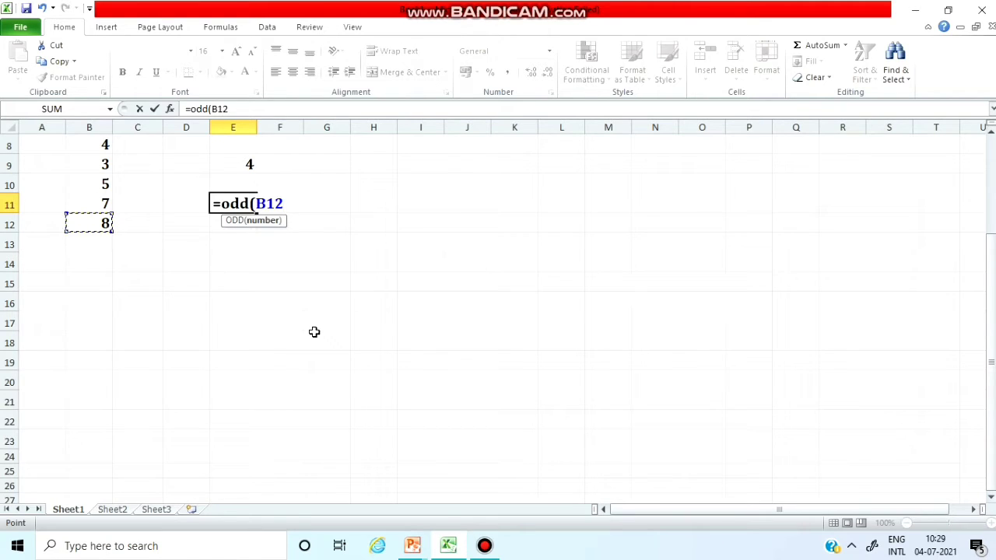
type(")")
key("Return")
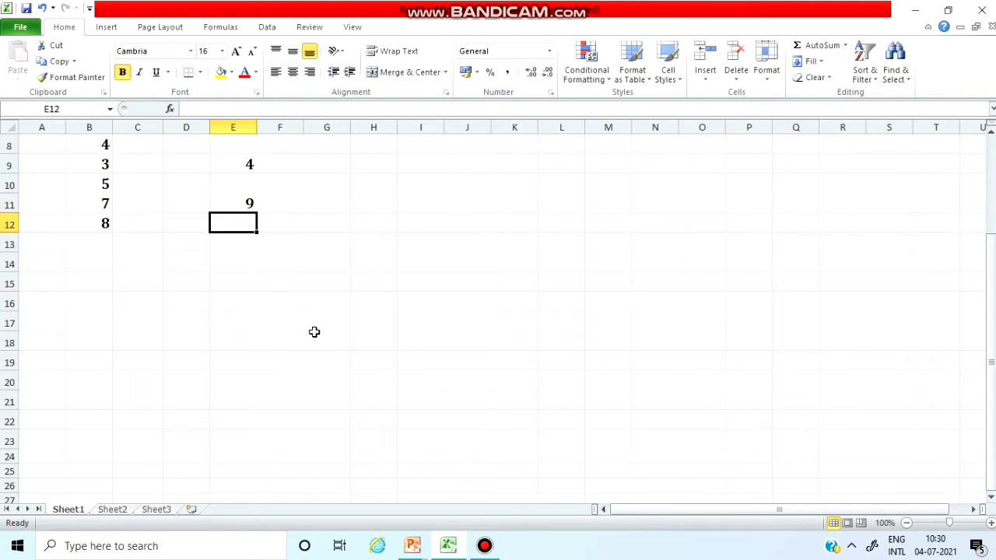
left_click(386, 185)
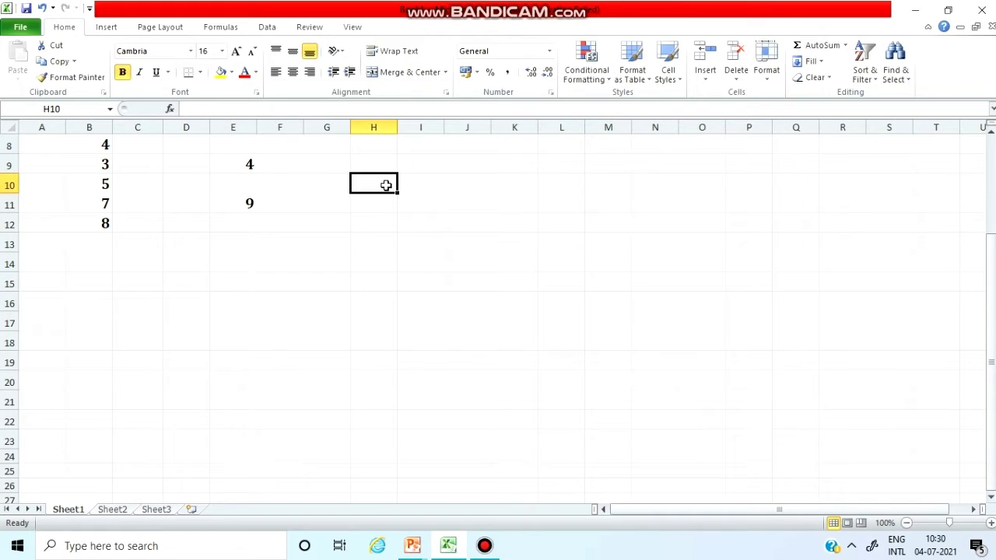
Enter =EVEN(13) in H10 so it shows 14.
type("=eve")
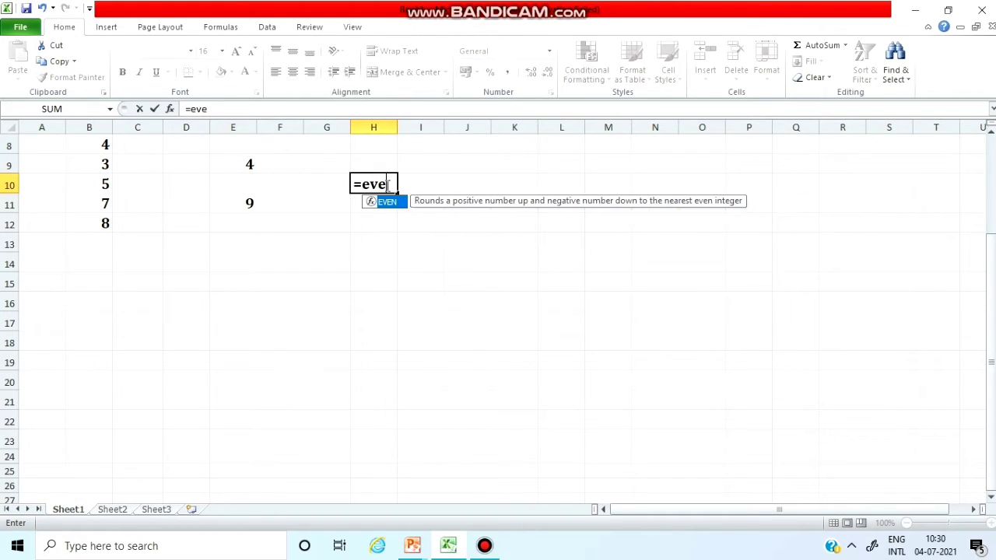
type("n(")
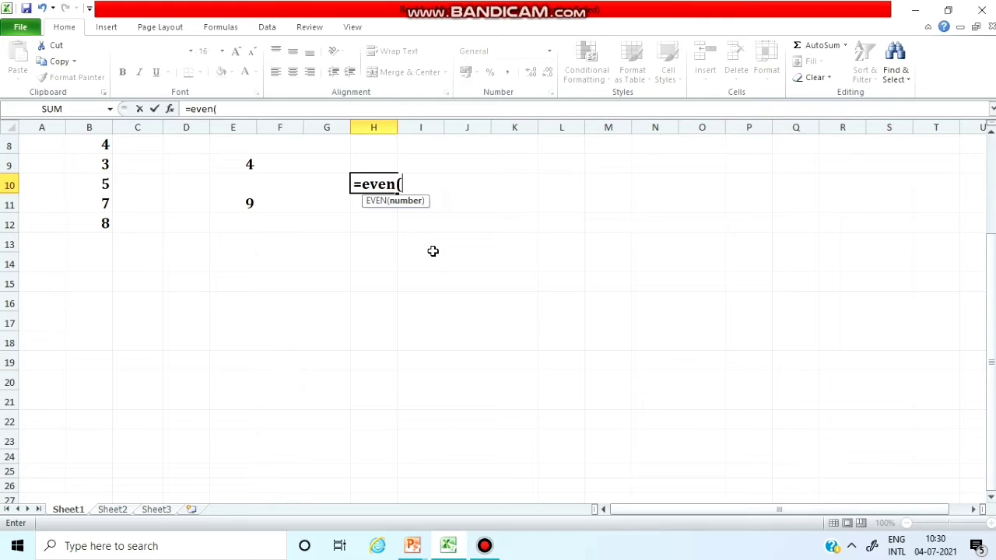
type("13)")
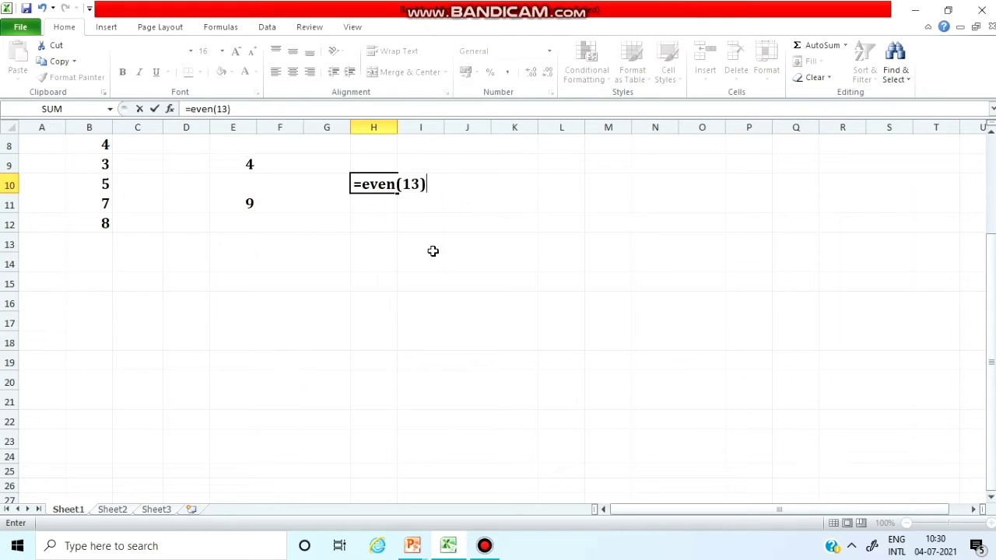
key("Return")
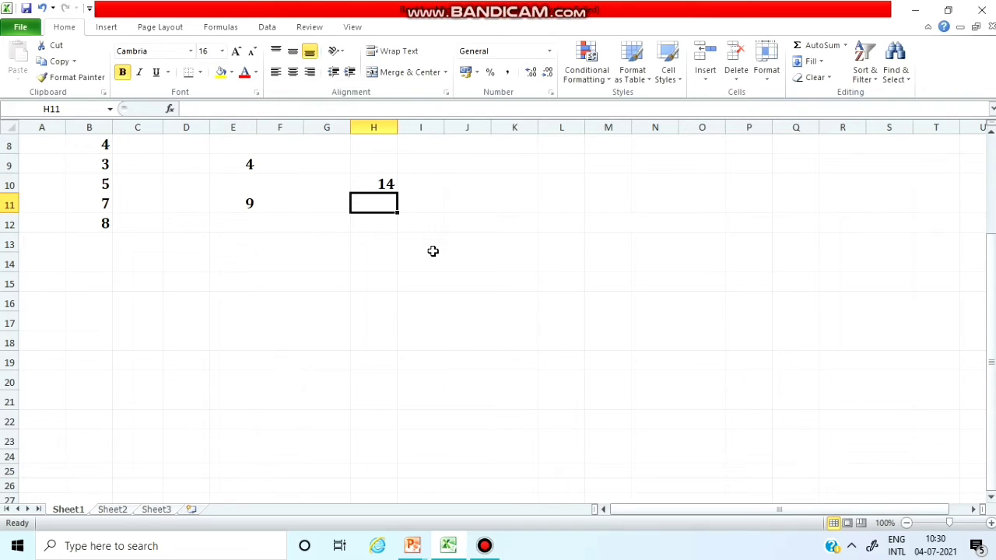
type("=")
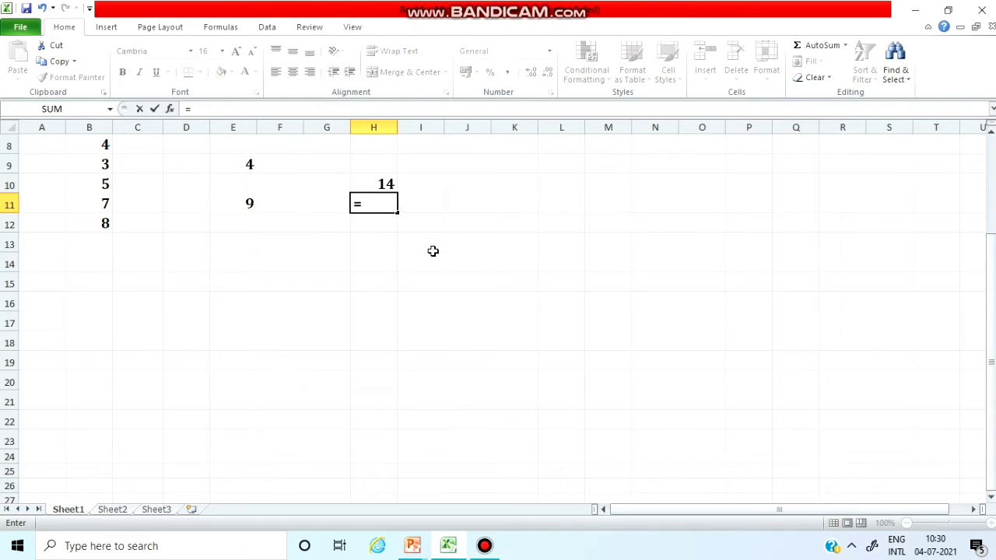
type("odd(")
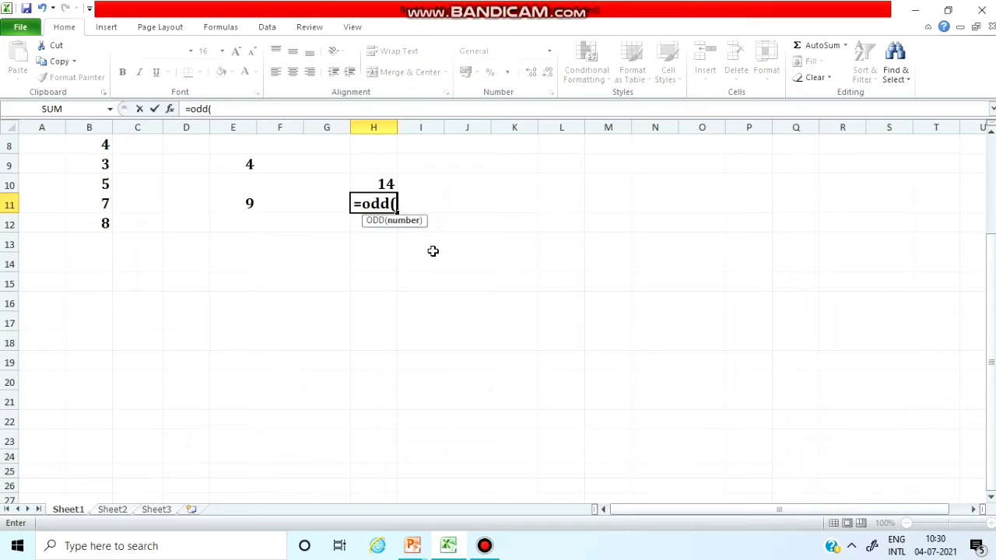
type("16")
type(")")
Confirm =ODD(16) in H11 showing 17, then compare it with H10's EVEN formula.
key("Return")
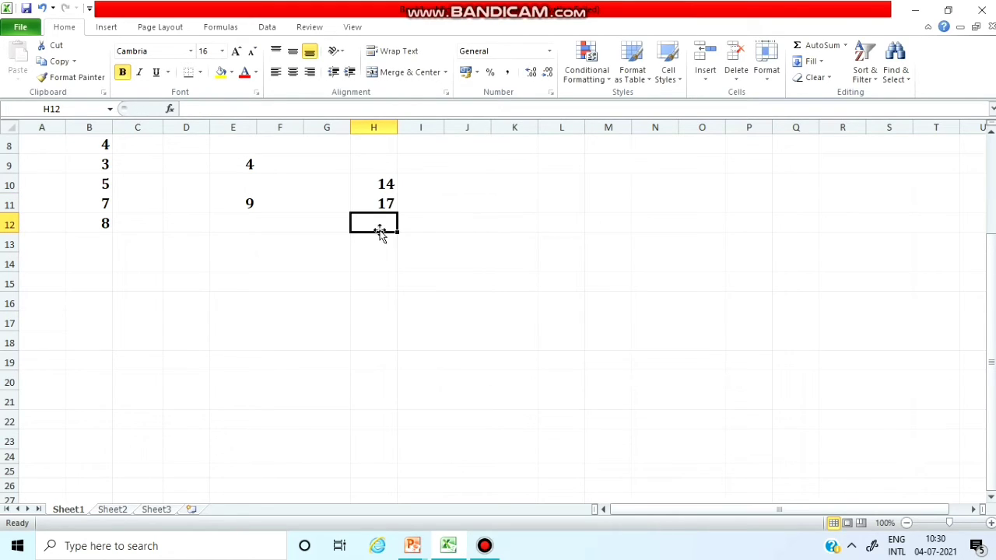
left_click(372, 182)
left_click(376, 212)
left_click(377, 187)
left_click(378, 222)
left_click(378, 187)
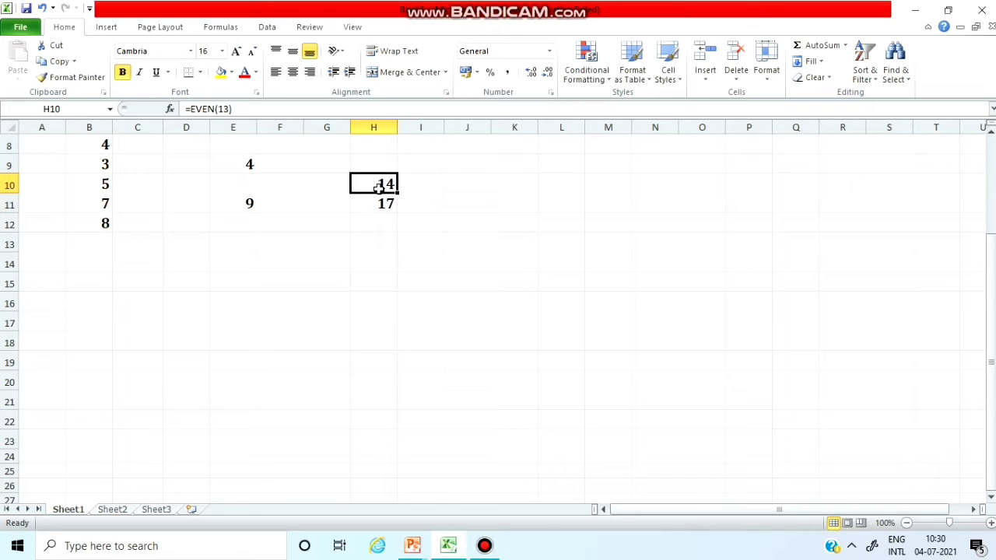